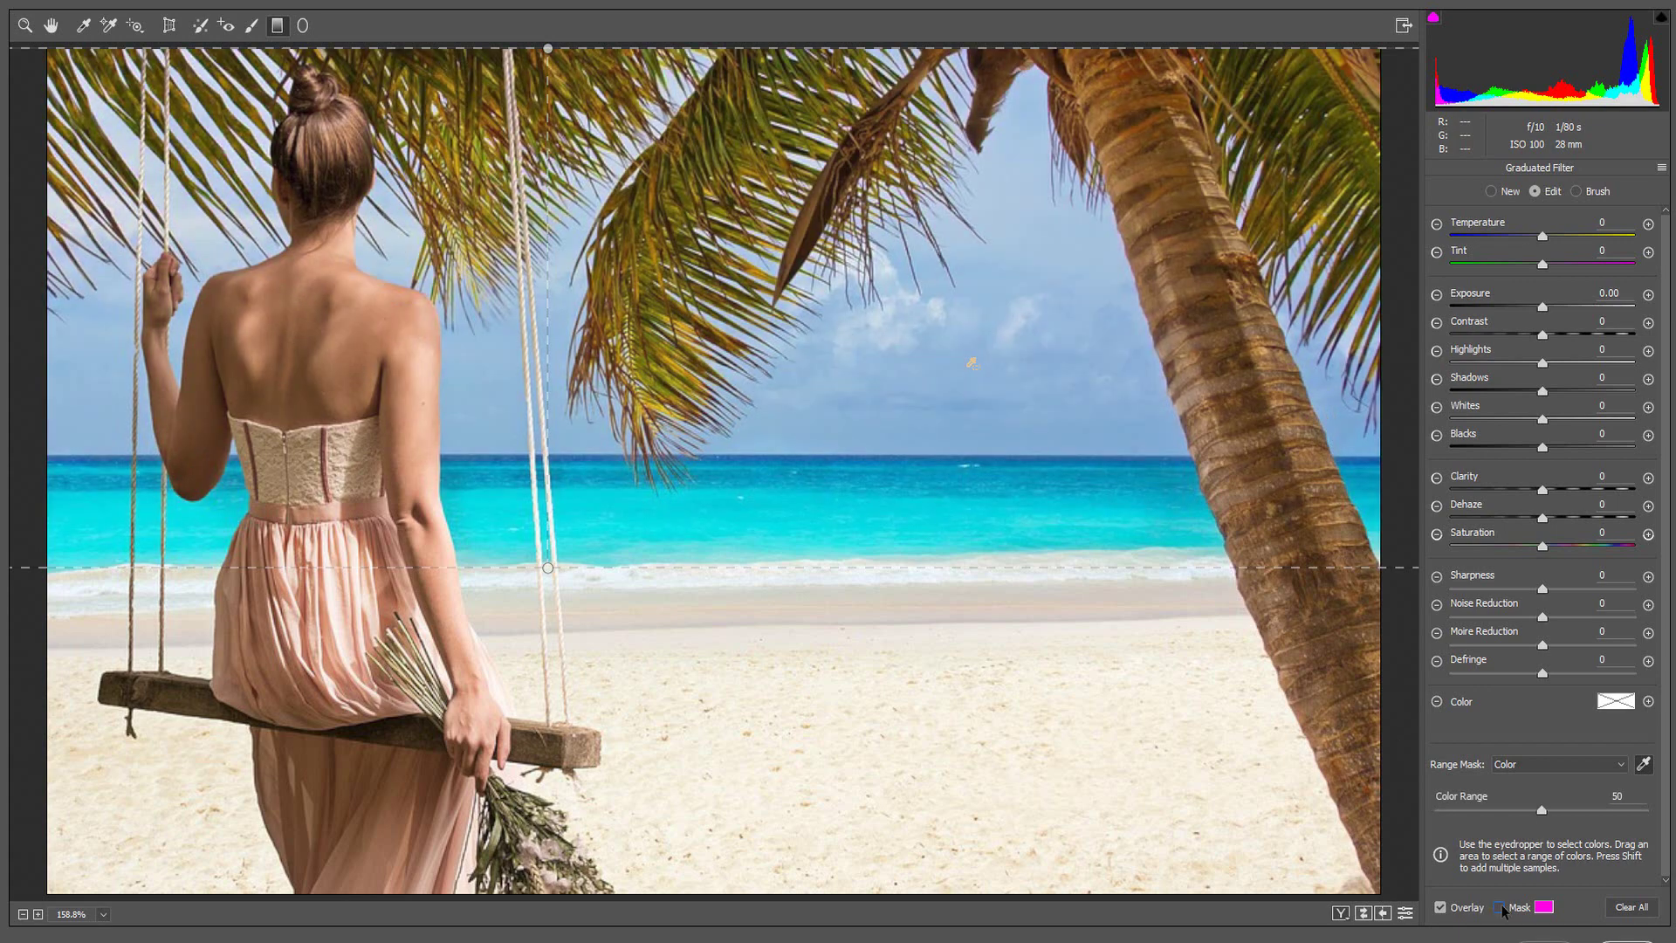
Step: Give the beach graduated filter Temperature -100, Tint +60 and Exposure -2.50, then confirm
left_click_drag(1543, 235, 1431, 249)
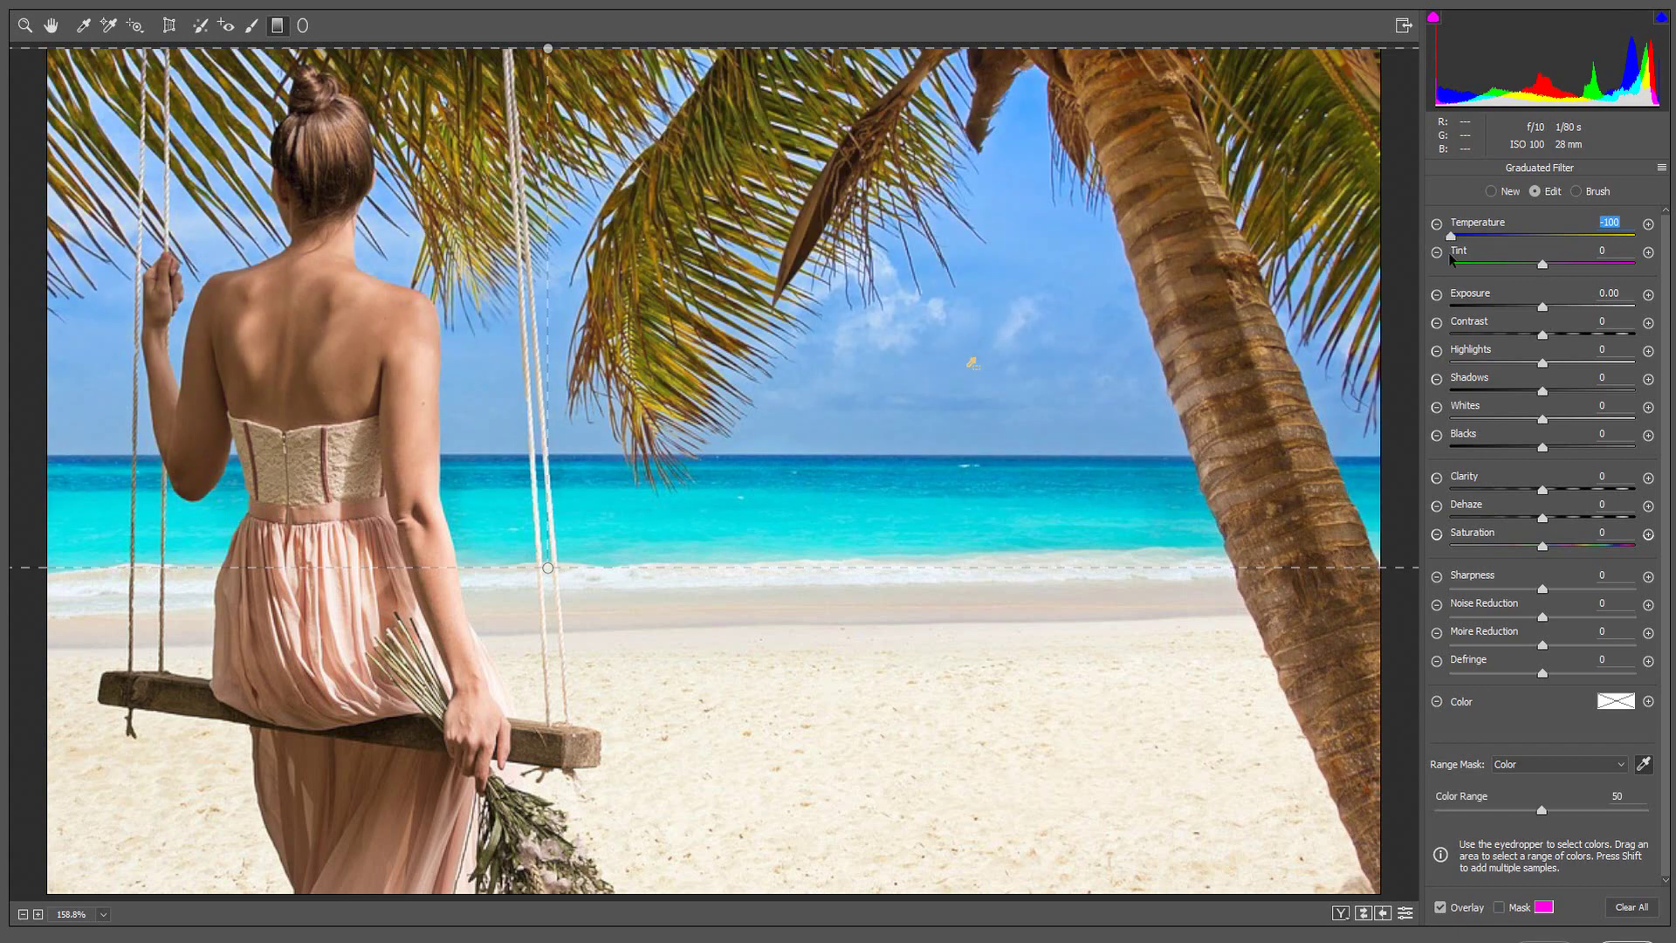
left_click_drag(1543, 264, 1485, 307)
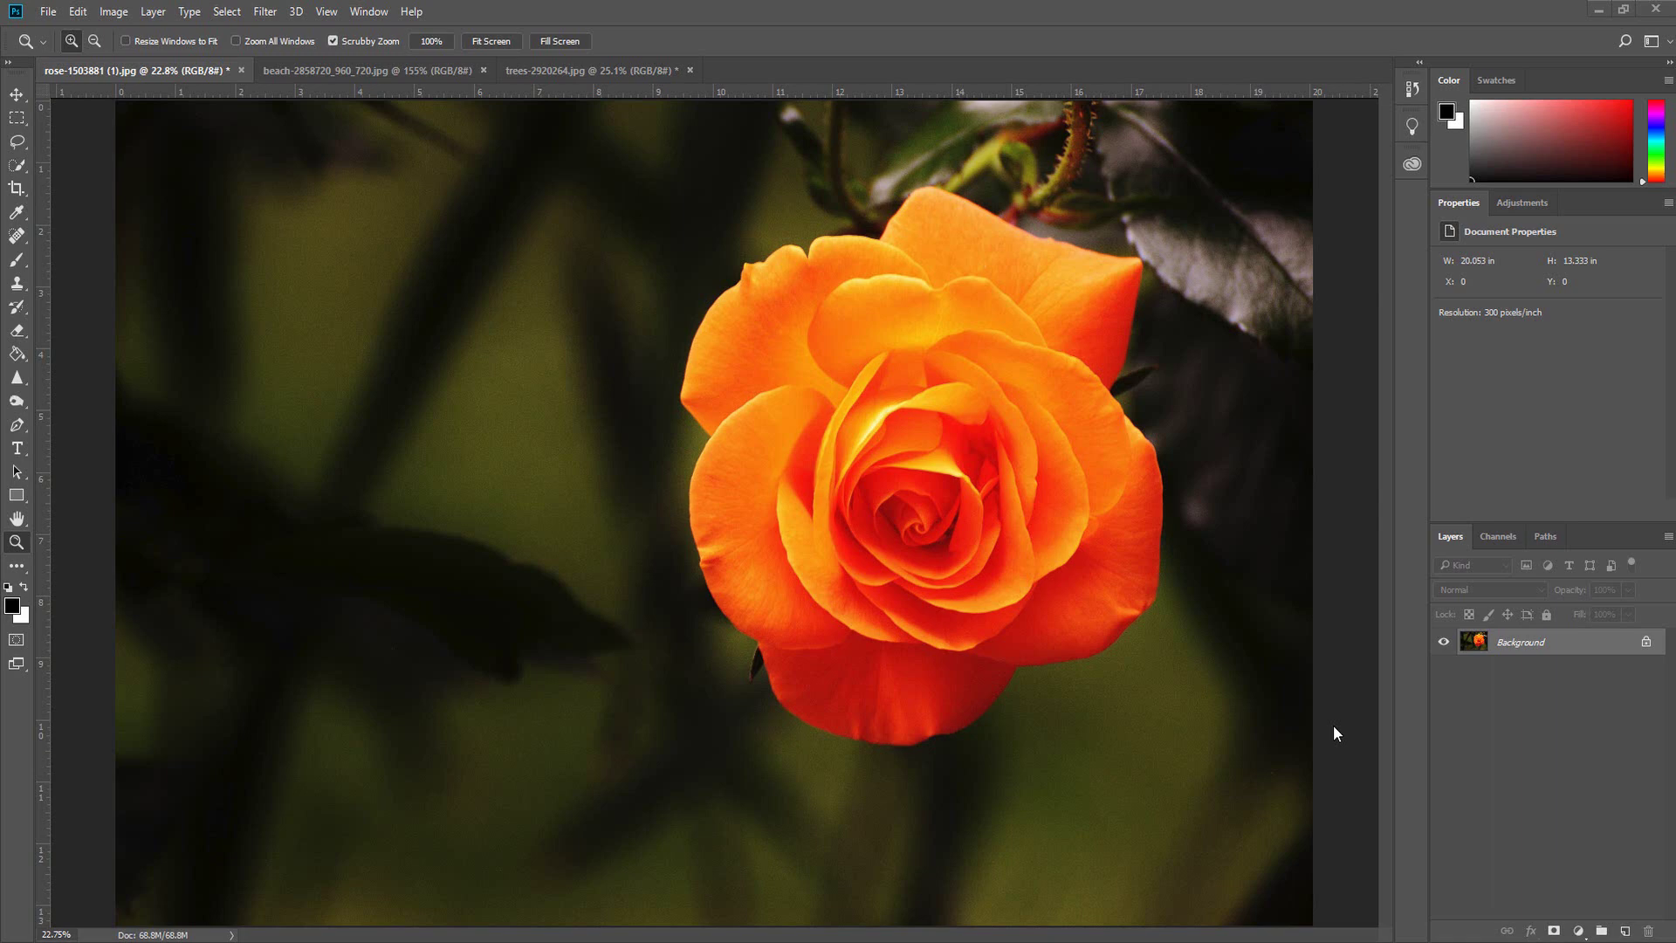
Step: Choose Filter > Camera Raw Filter to open rose-1503881 (1).jpg in Camera Raw
left_click(266, 12)
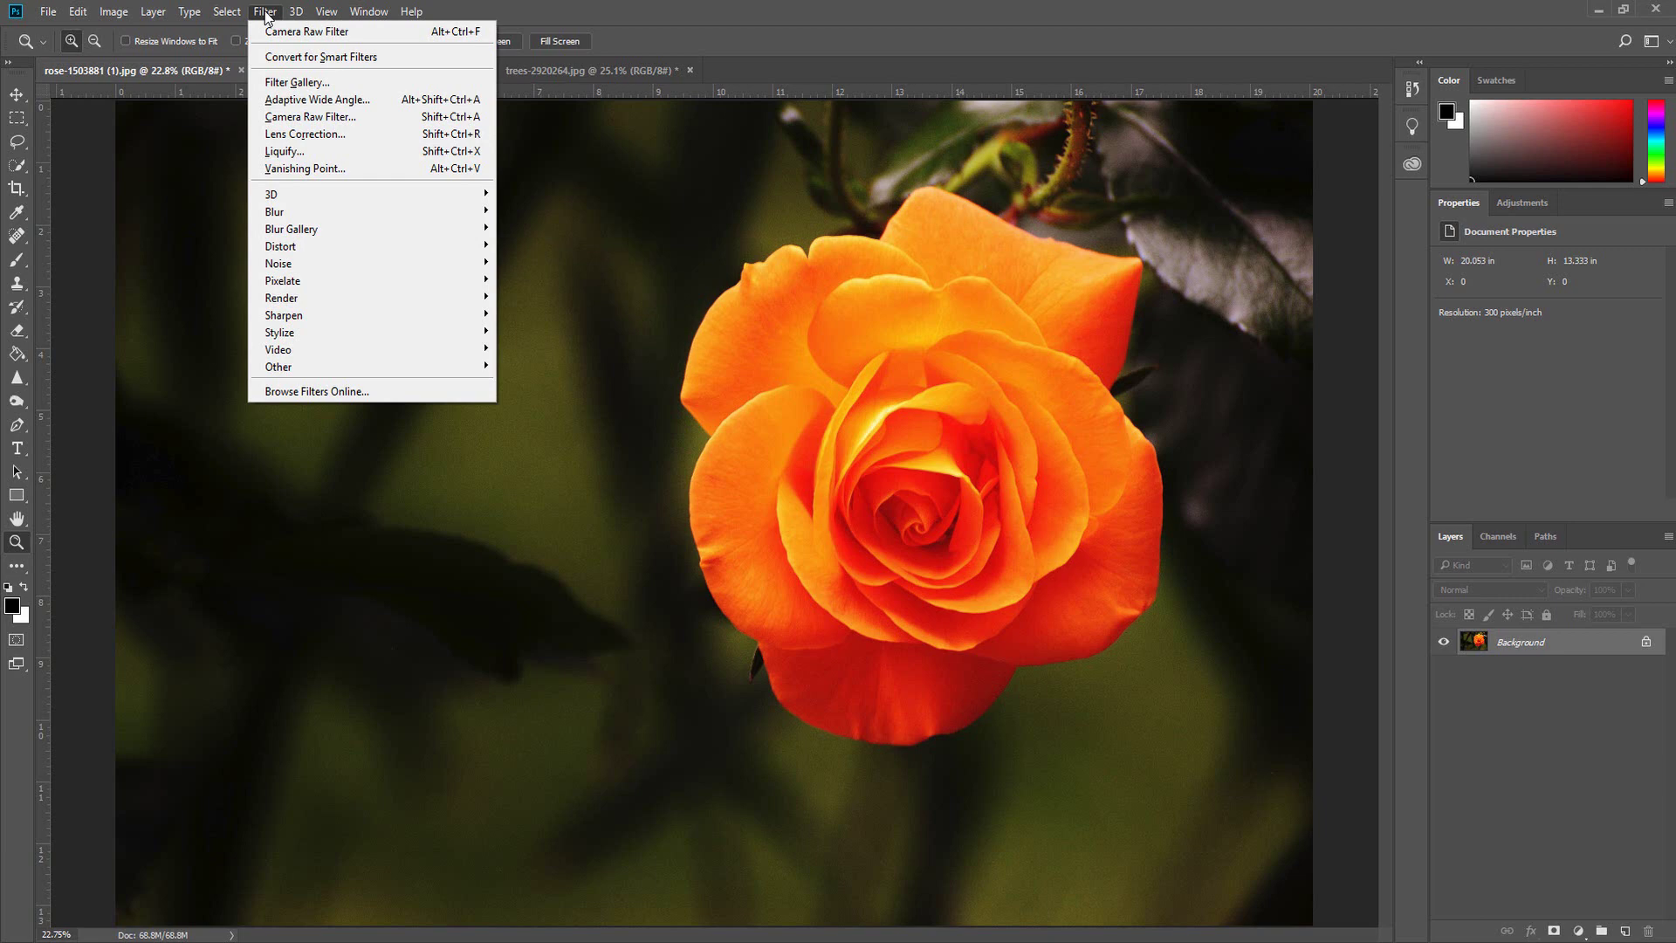
left_click(274, 119)
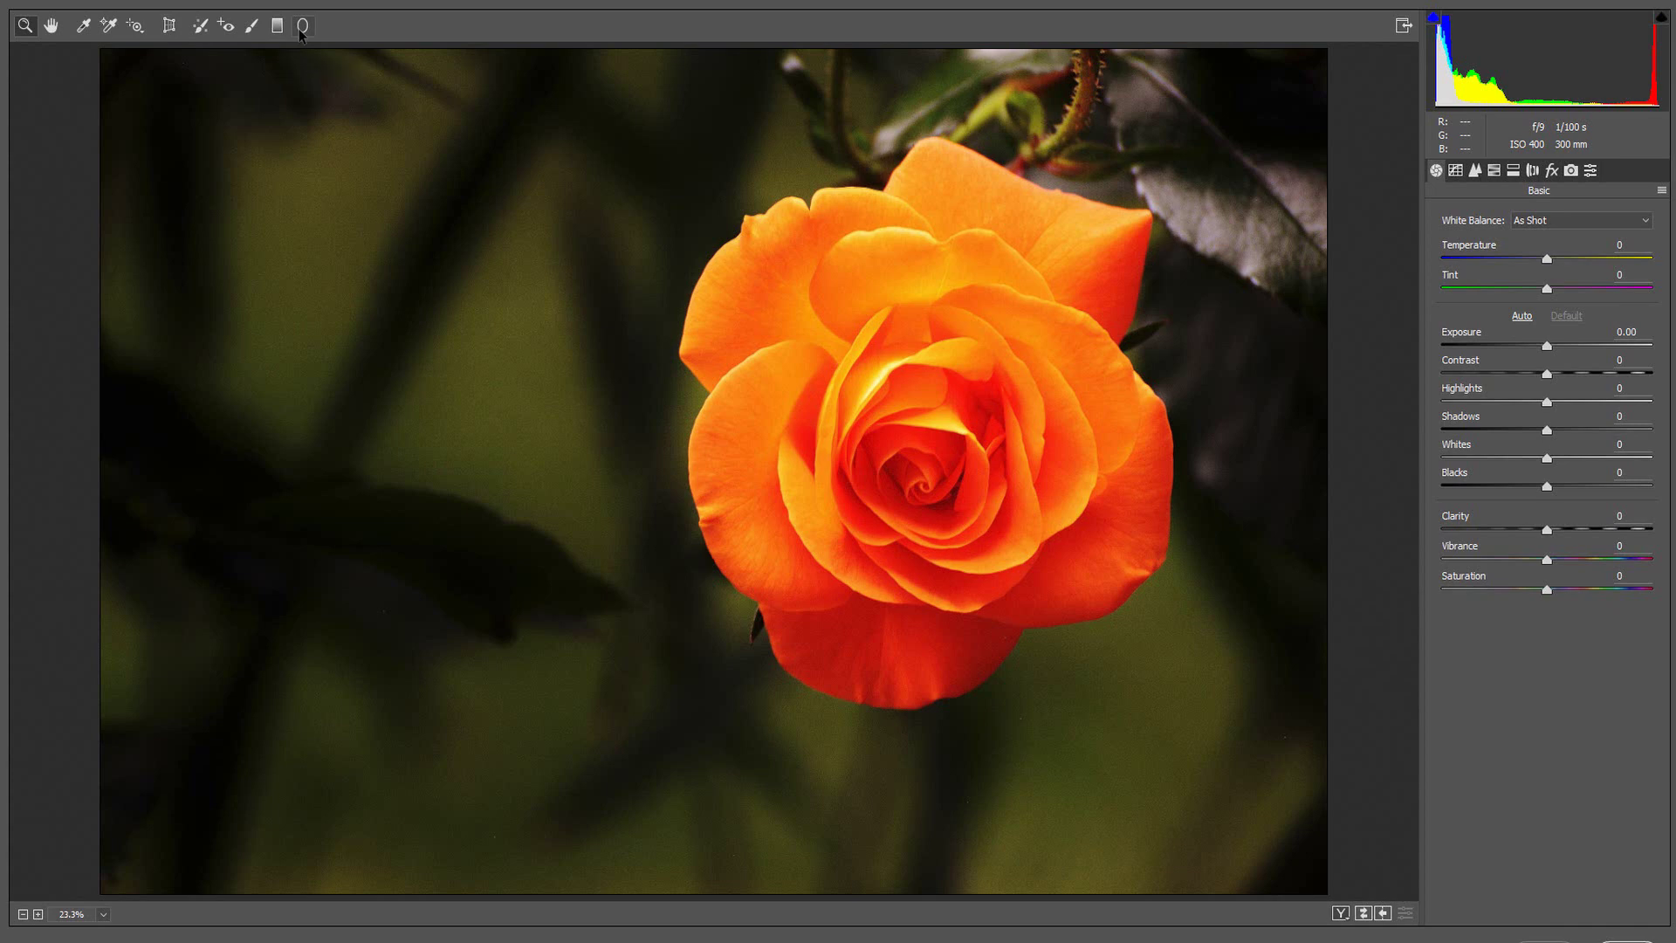
Step: Paint an Adjustment Brush area over the background around the rose, with the Mask overlay shown
left_click(252, 26)
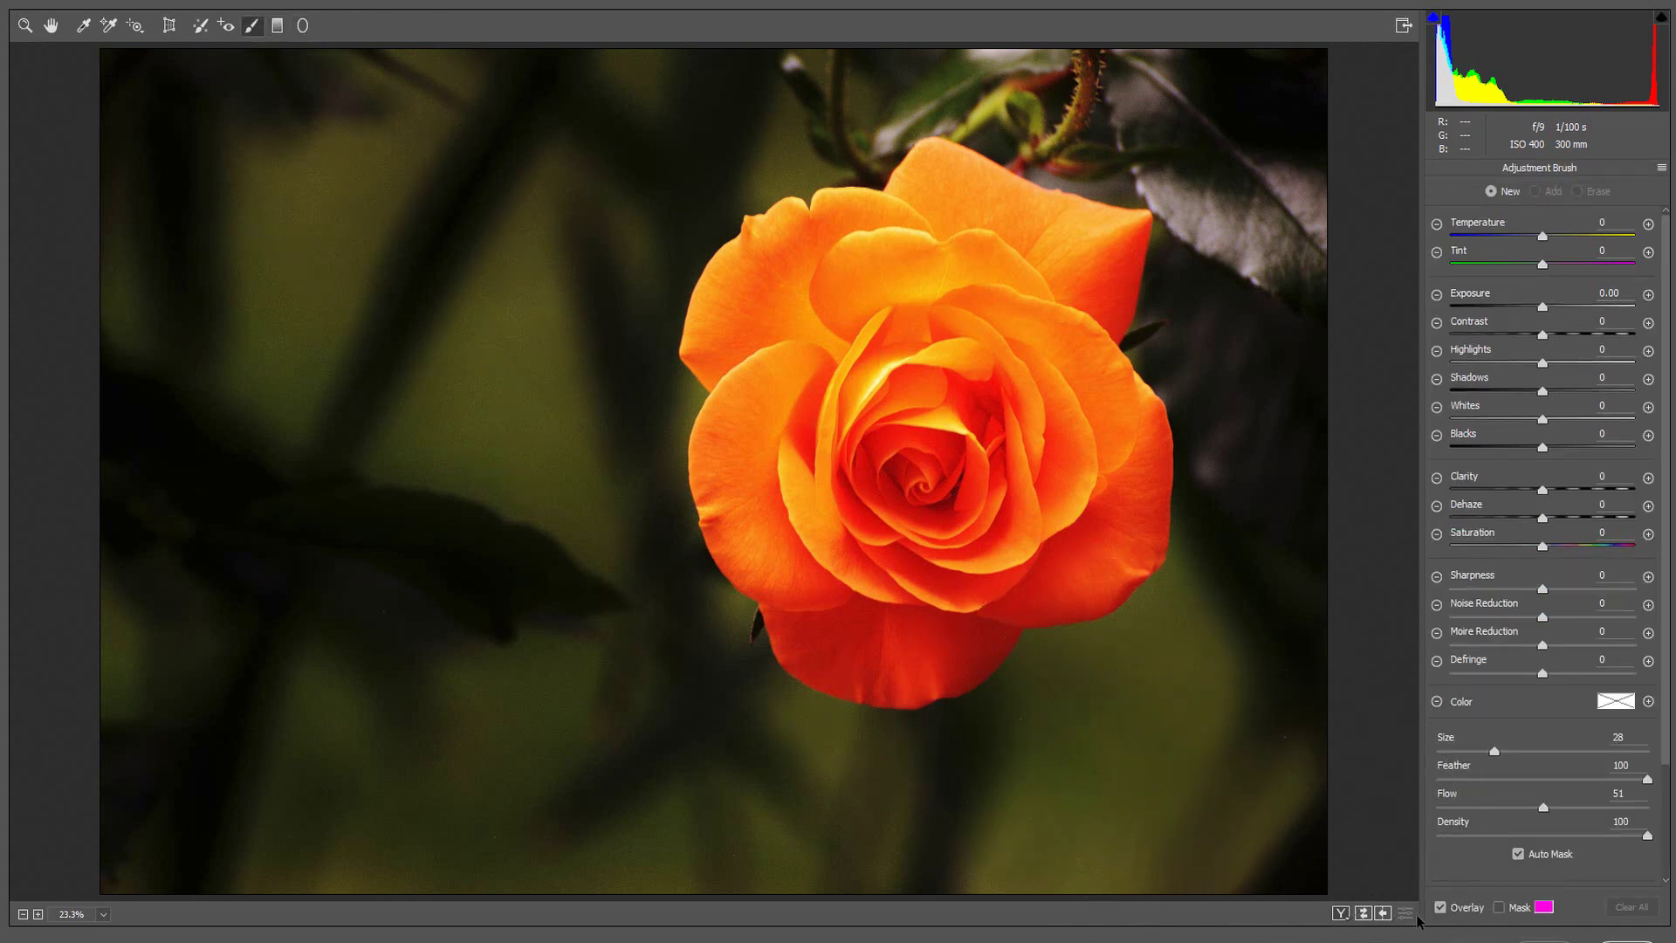
left_click(1499, 907)
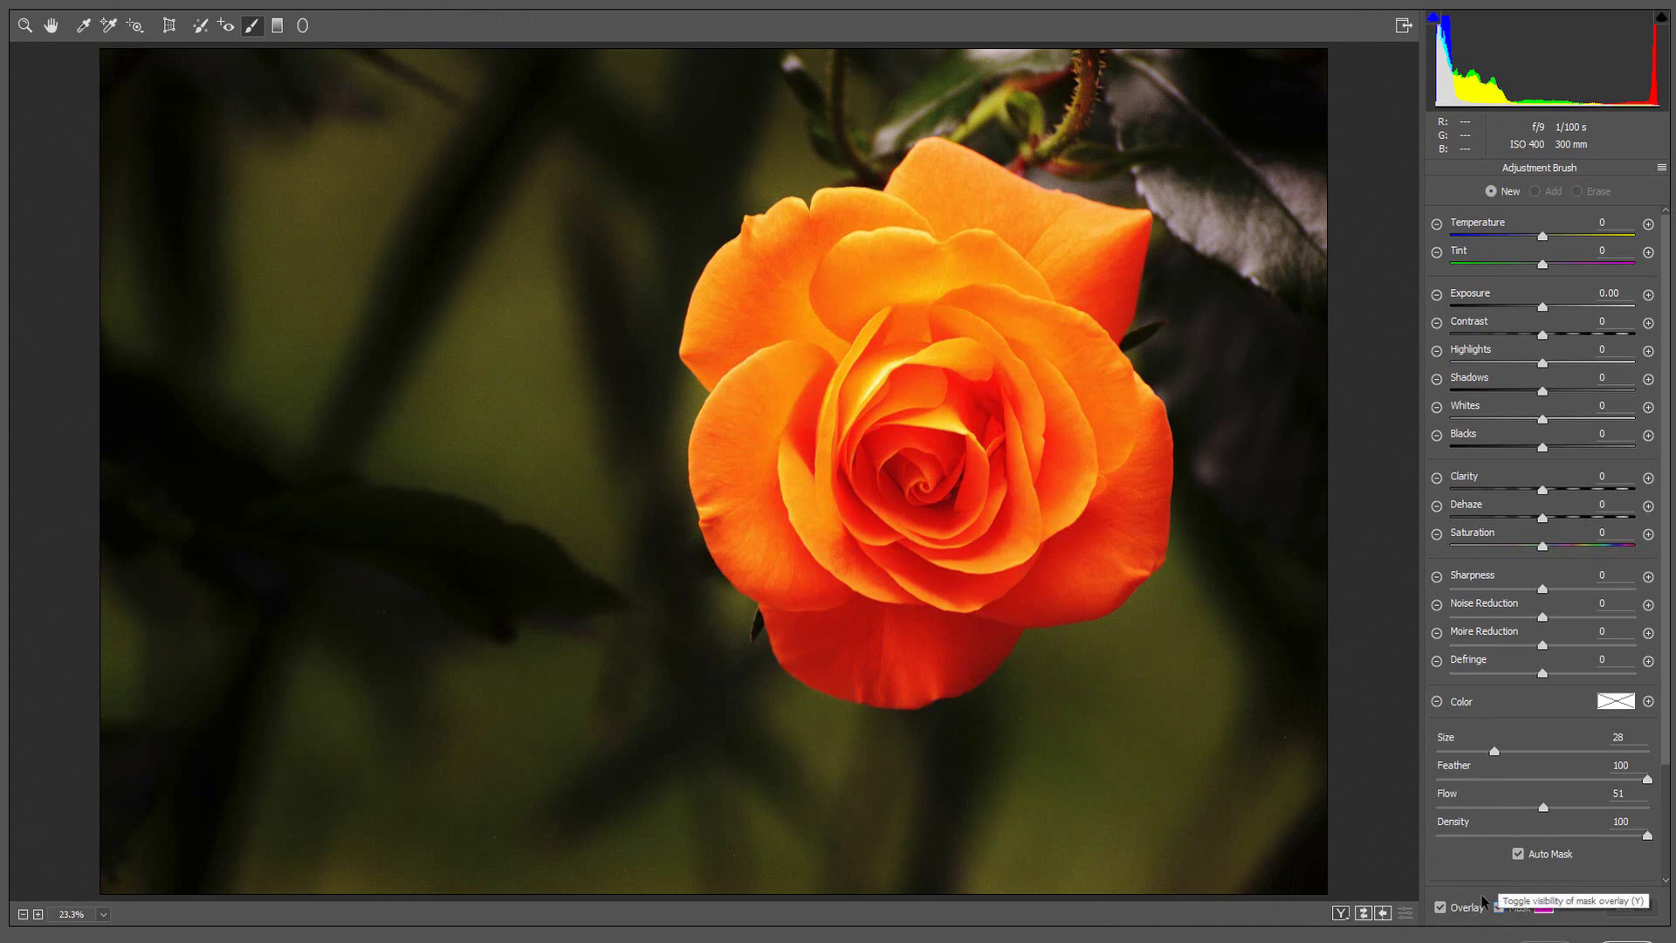
mouse_move(842, 375)
left_mouse_down()
mouse_move(425, 317)
mouse_move(382, 199)
mouse_move(220, 157)
mouse_move(364, 133)
mouse_move(1097, 126)
mouse_move(1161, 157)
mouse_move(1161, 268)
mouse_move(464, 391)
mouse_move(209, 664)
mouse_move(99, 679)
mouse_move(106, 824)
mouse_move(117, 764)
mouse_move(972, 864)
mouse_move(736, 699)
mouse_move(878, 474)
mouse_move(1295, 240)
mouse_move(1191, 632)
mouse_move(1188, 830)
mouse_move(1301, 843)
mouse_move(1140, 337)
mouse_move(866, 201)
mouse_move(891, 130)
mouse_move(1097, 149)
mouse_move(1047, 499)
mouse_move(744, 613)
mouse_move(176, 701)
mouse_move(157, 634)
mouse_move(127, 695)
mouse_move(130, 663)
mouse_move(183, 682)
left_mouse_up()
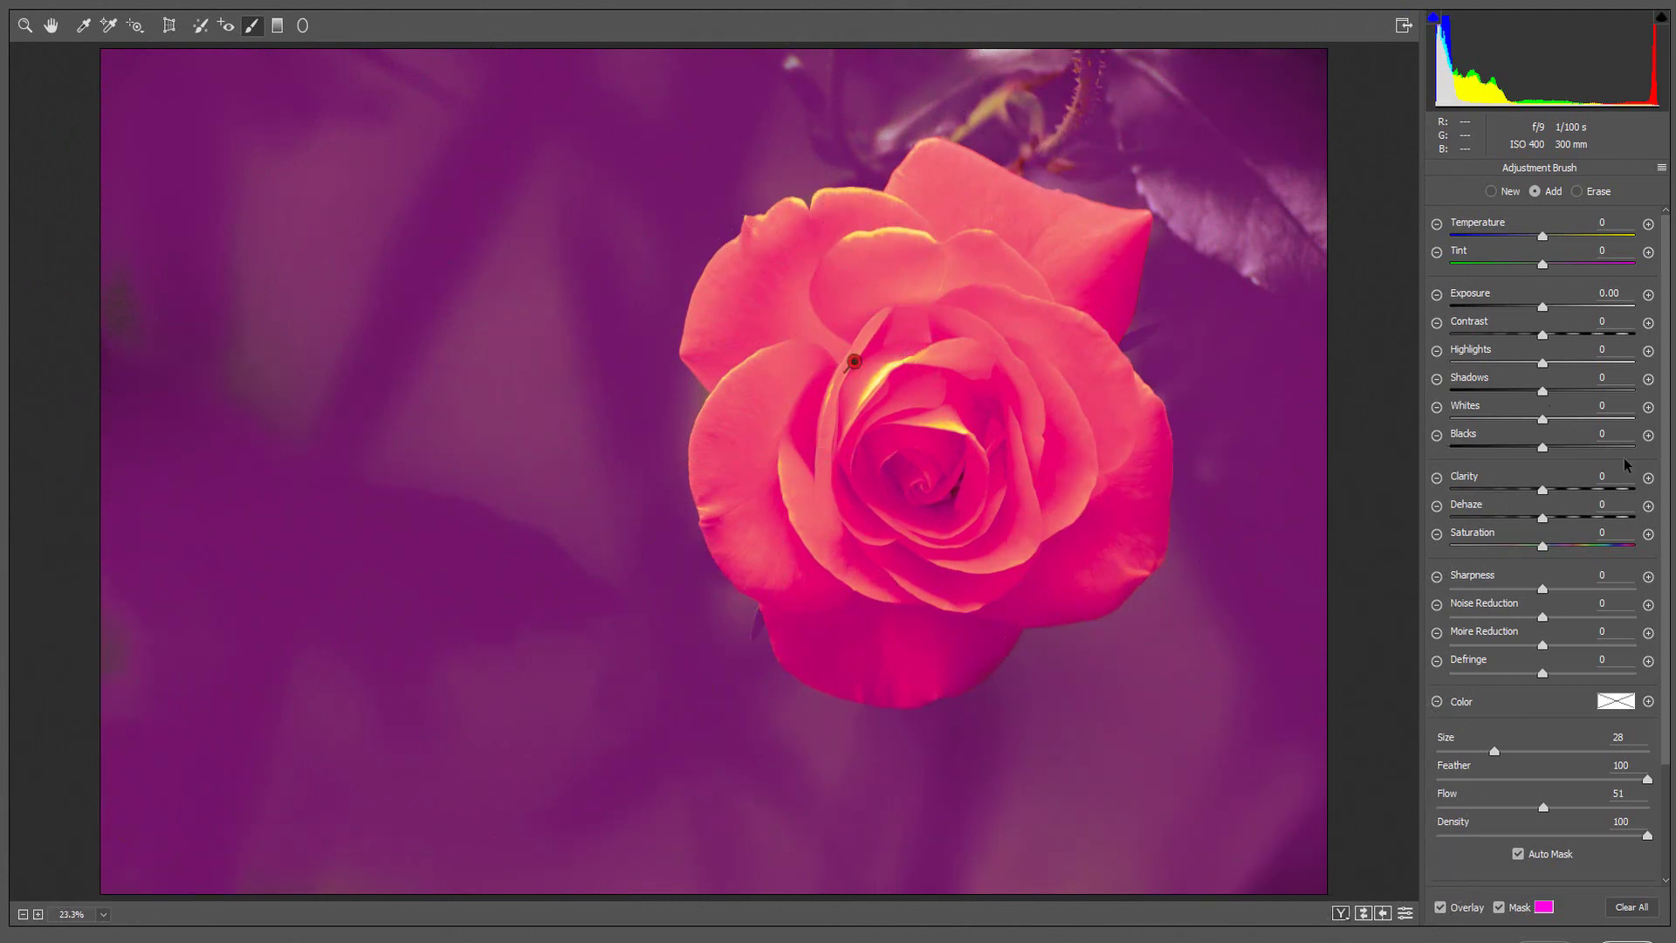
Step: Set the brush's Range Mask to Color and sample the rose's orange with the eyedropper
scroll(1669, 463, "down", 3)
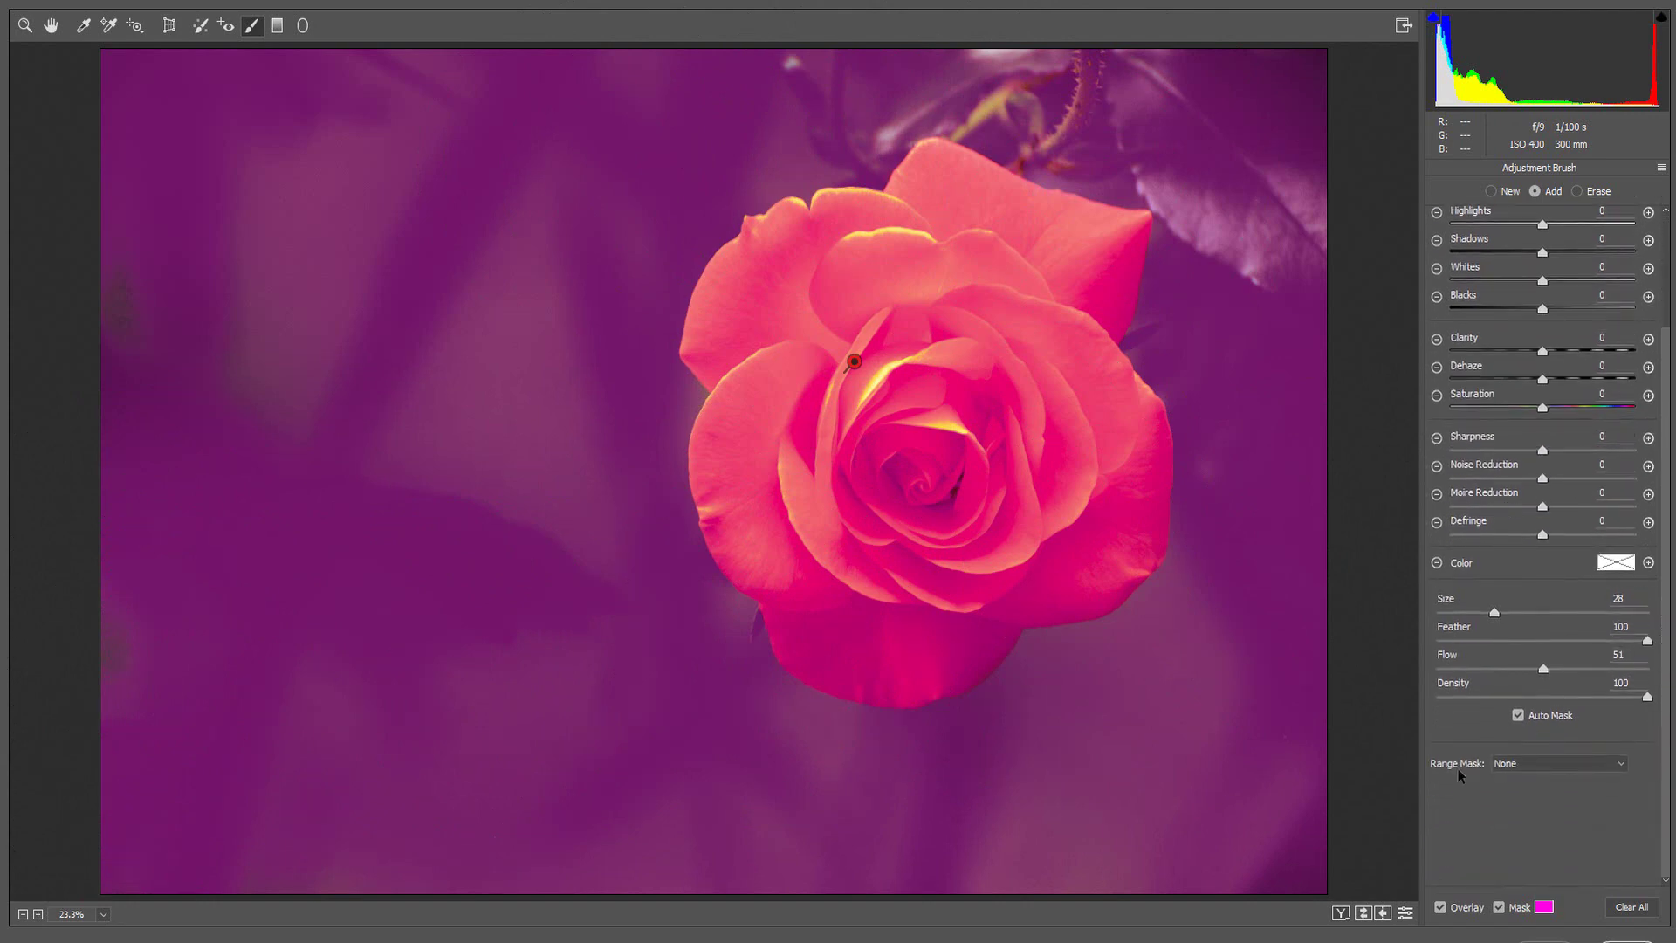
left_click(1519, 763)
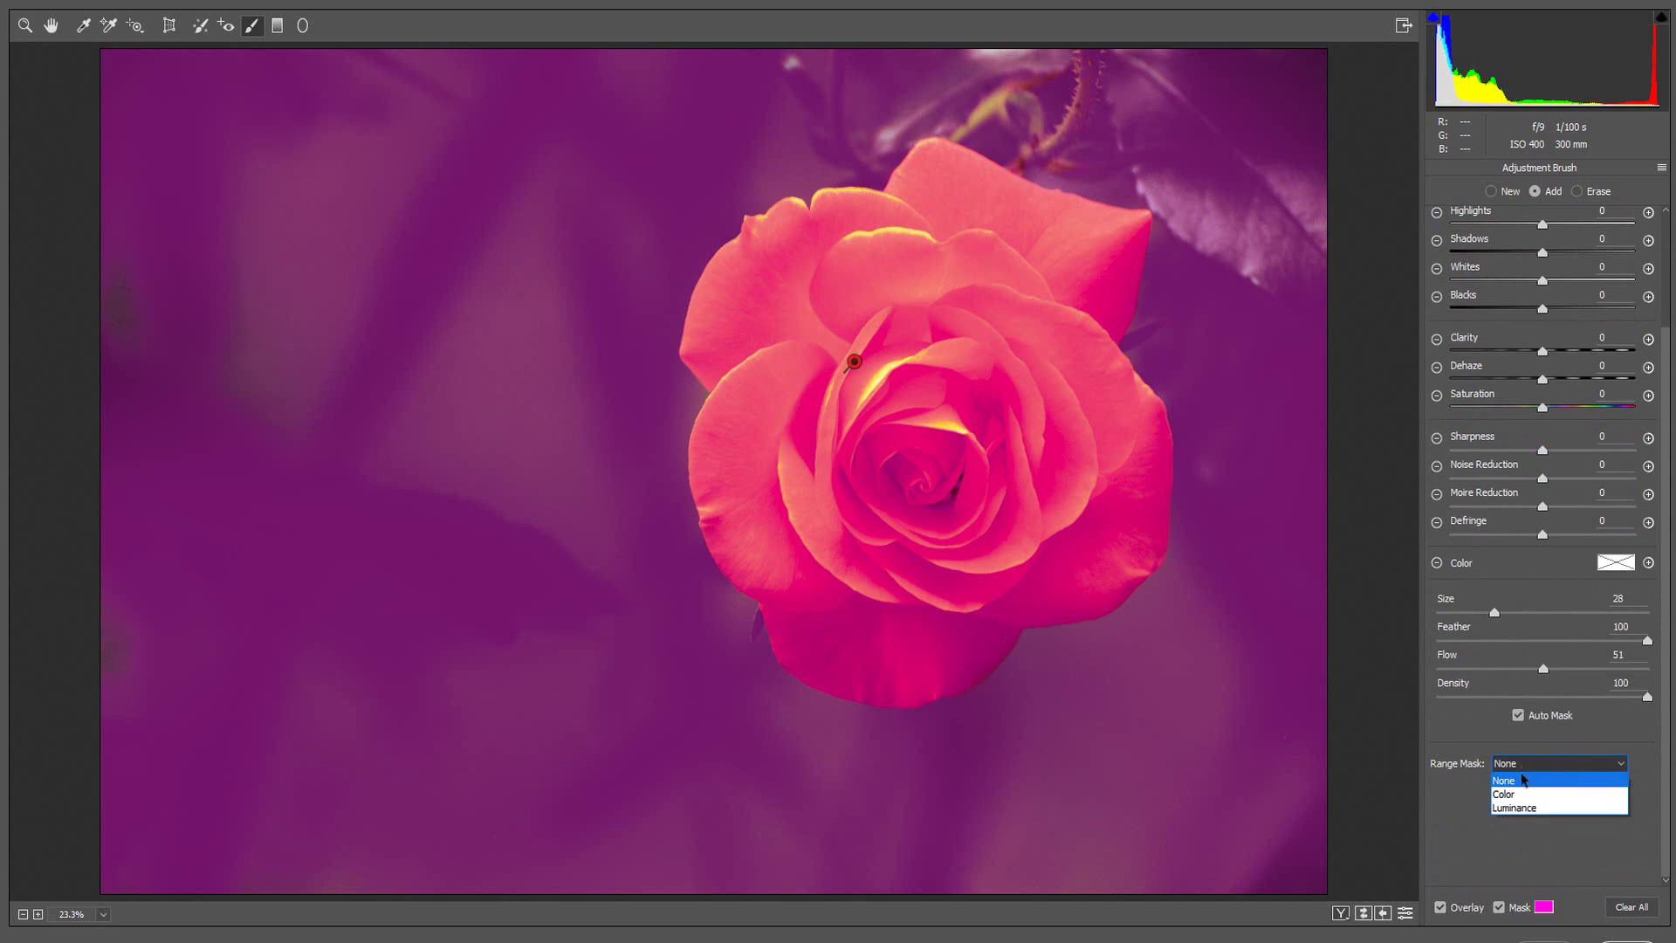
left_click(1520, 783)
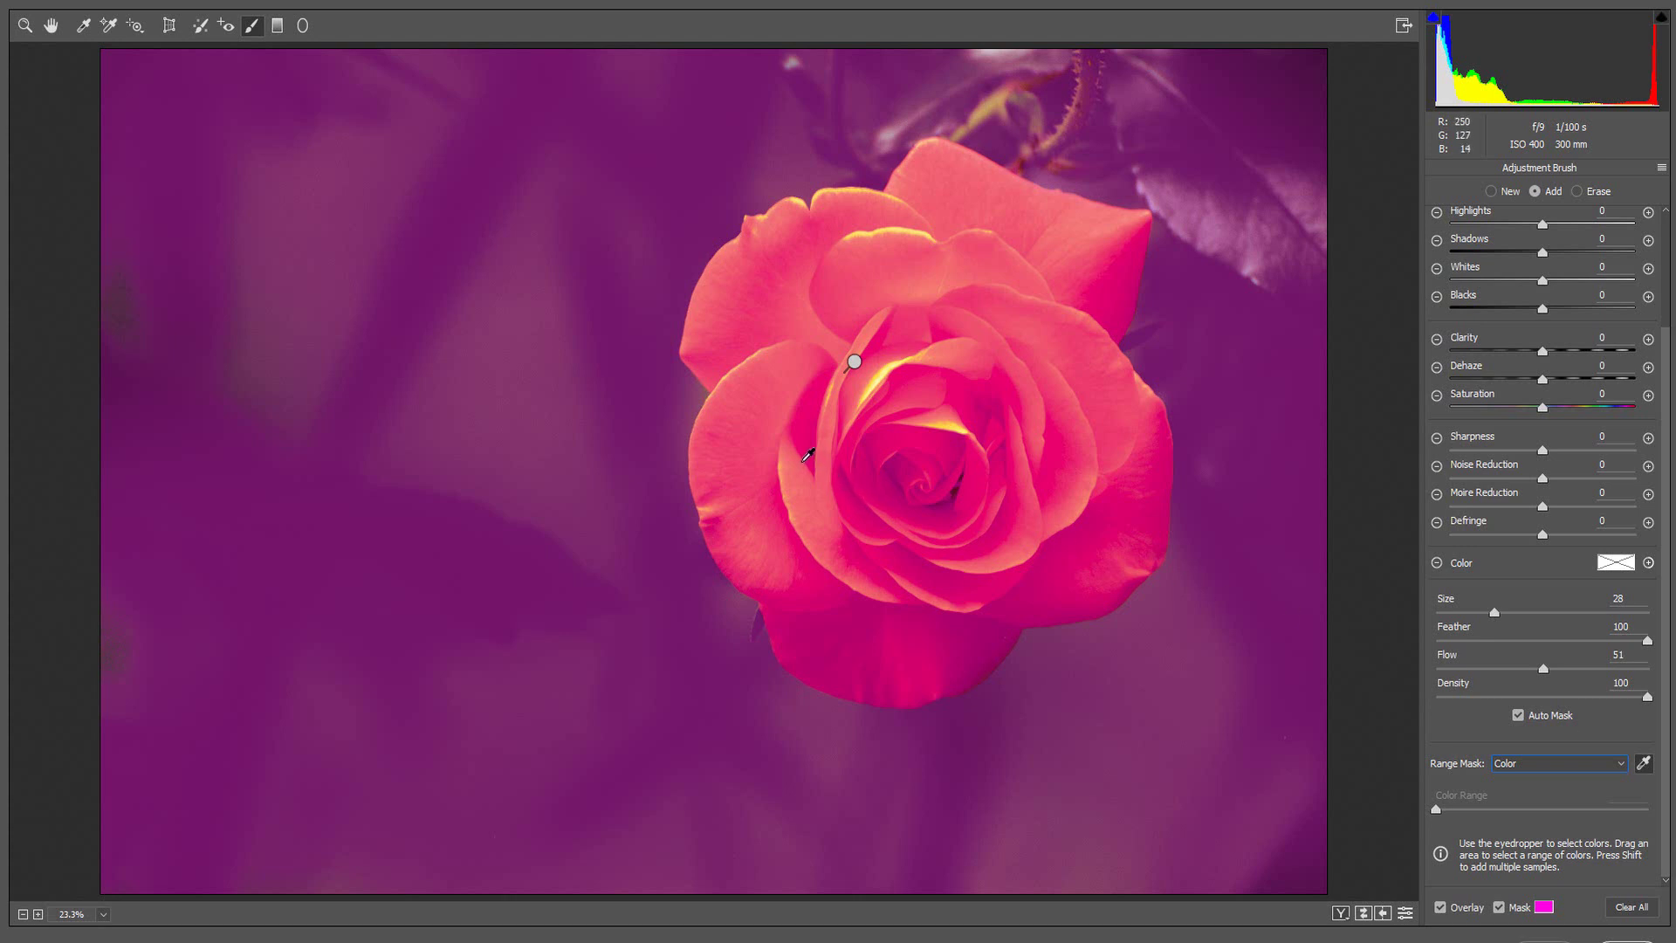
left_click(805, 458)
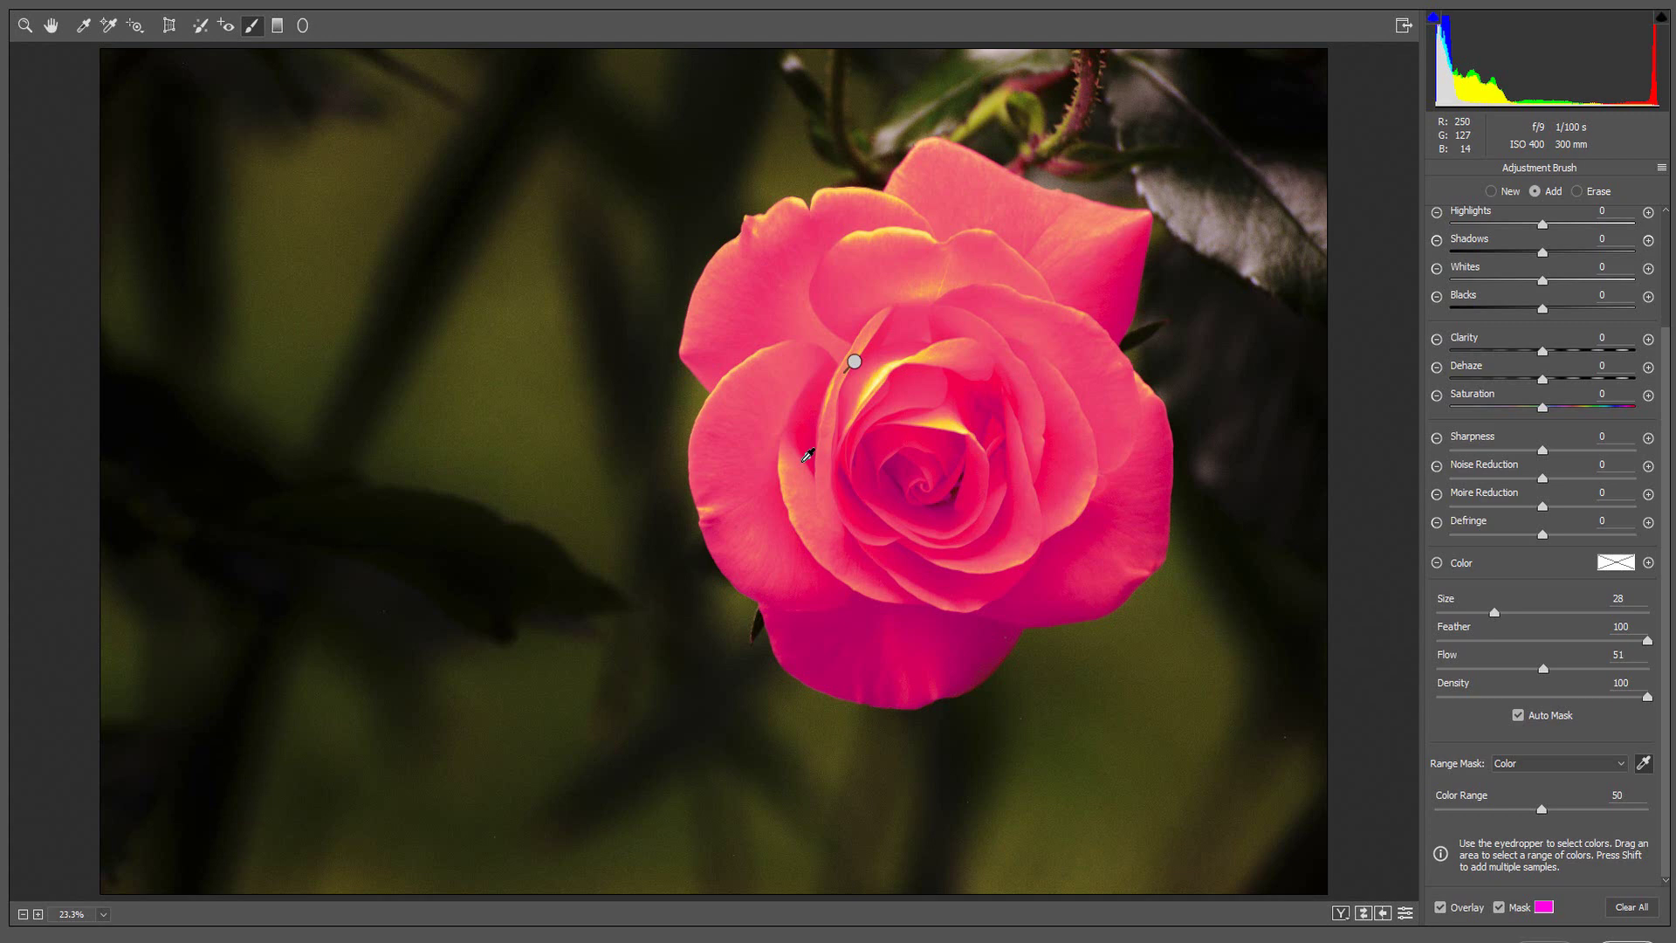
Step: Add colour samples from the inner and upper petals and tighten Color Range to 44
left_click(805, 456)
left_click(860, 265, "shift")
left_click(957, 422, "shift")
left_click(1078, 255, "shift")
mouse_move(1544, 814)
left_mouse_down()
mouse_move(1616, 810)
mouse_move(1484, 826)
left_mouse_up()
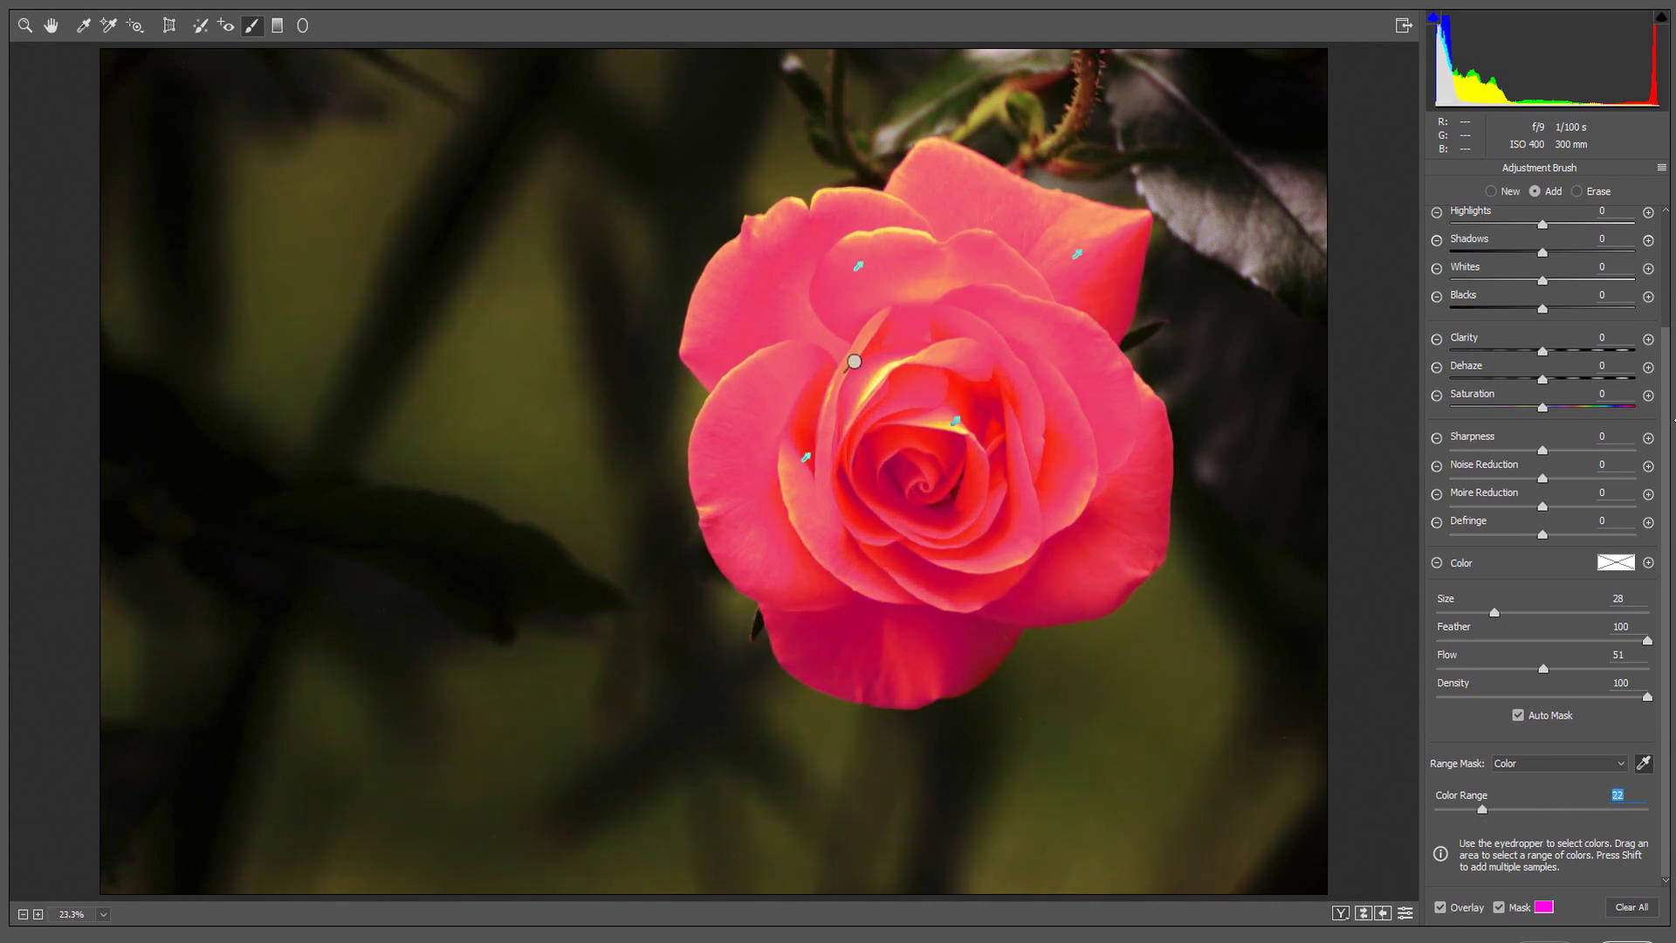
left_click_drag(1665, 332, 1674, 216)
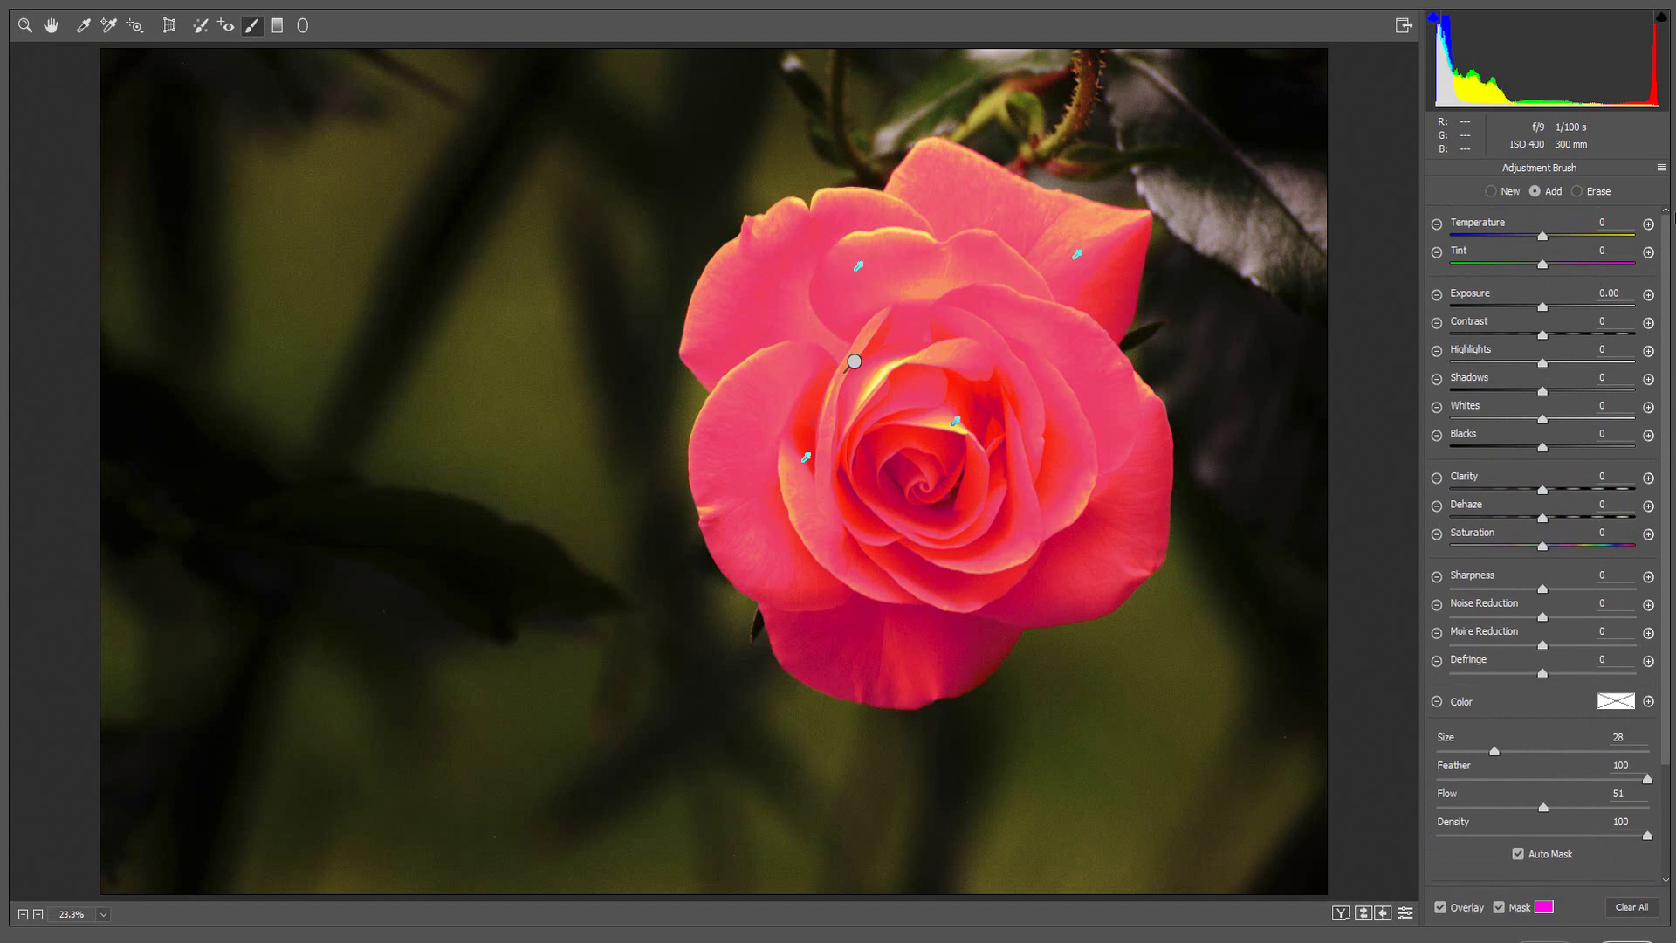
Step: Hide the mask overlay and shift the rose to pink with Temperature -87
left_click(1499, 908)
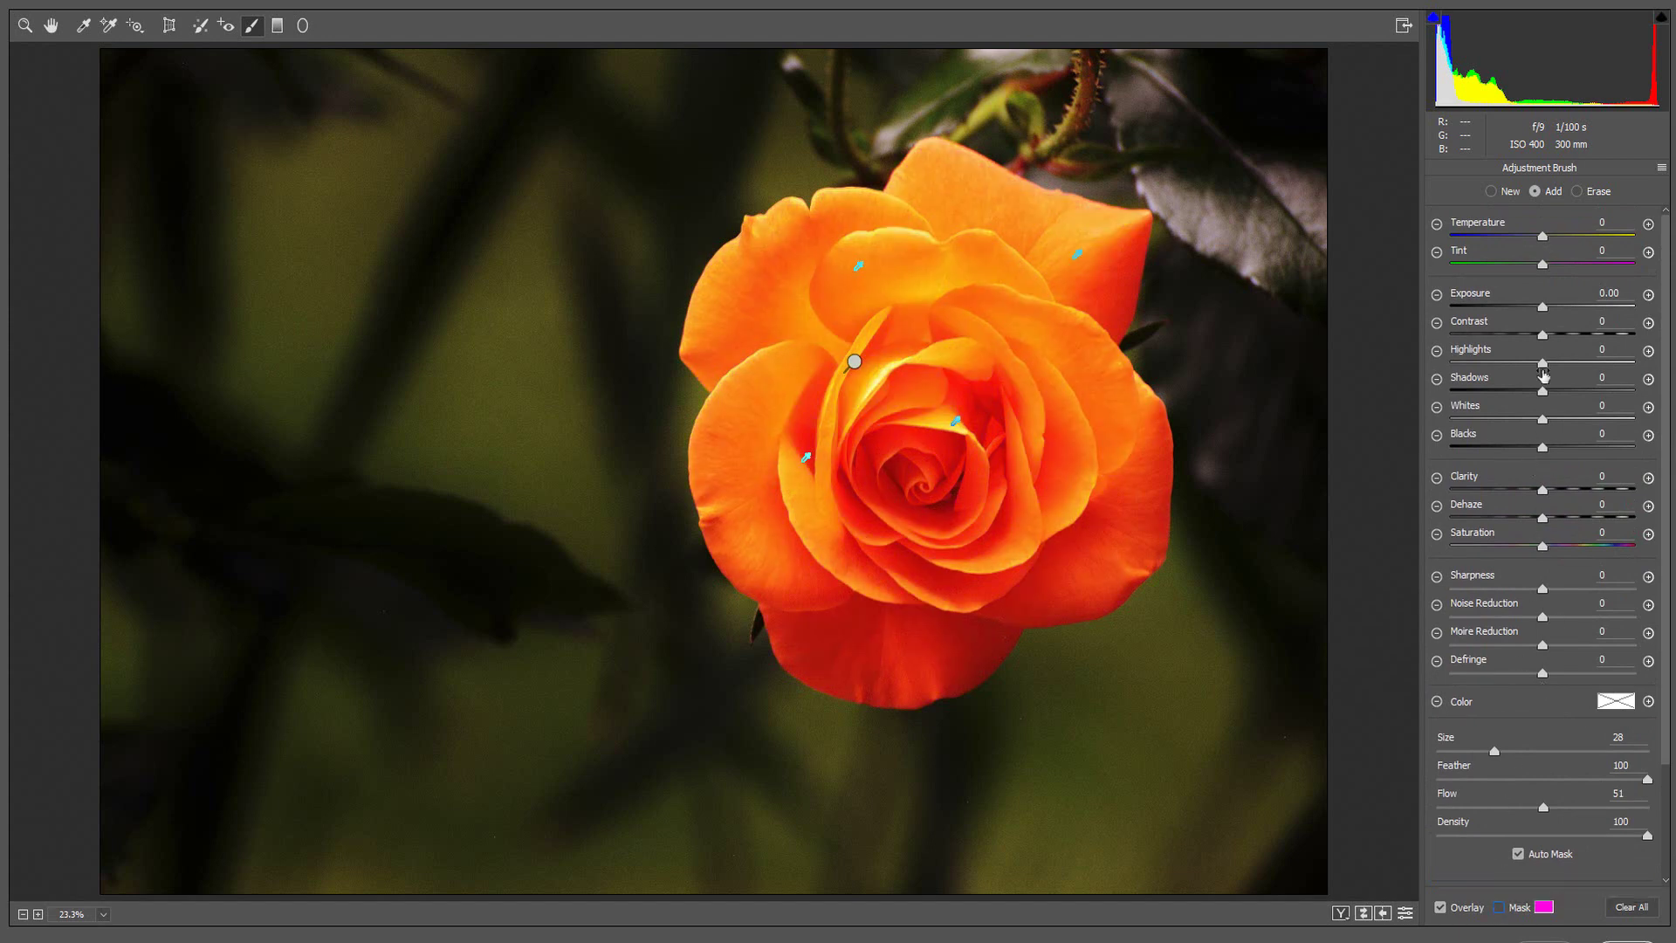
left_click_drag(1547, 243, 1524, 309)
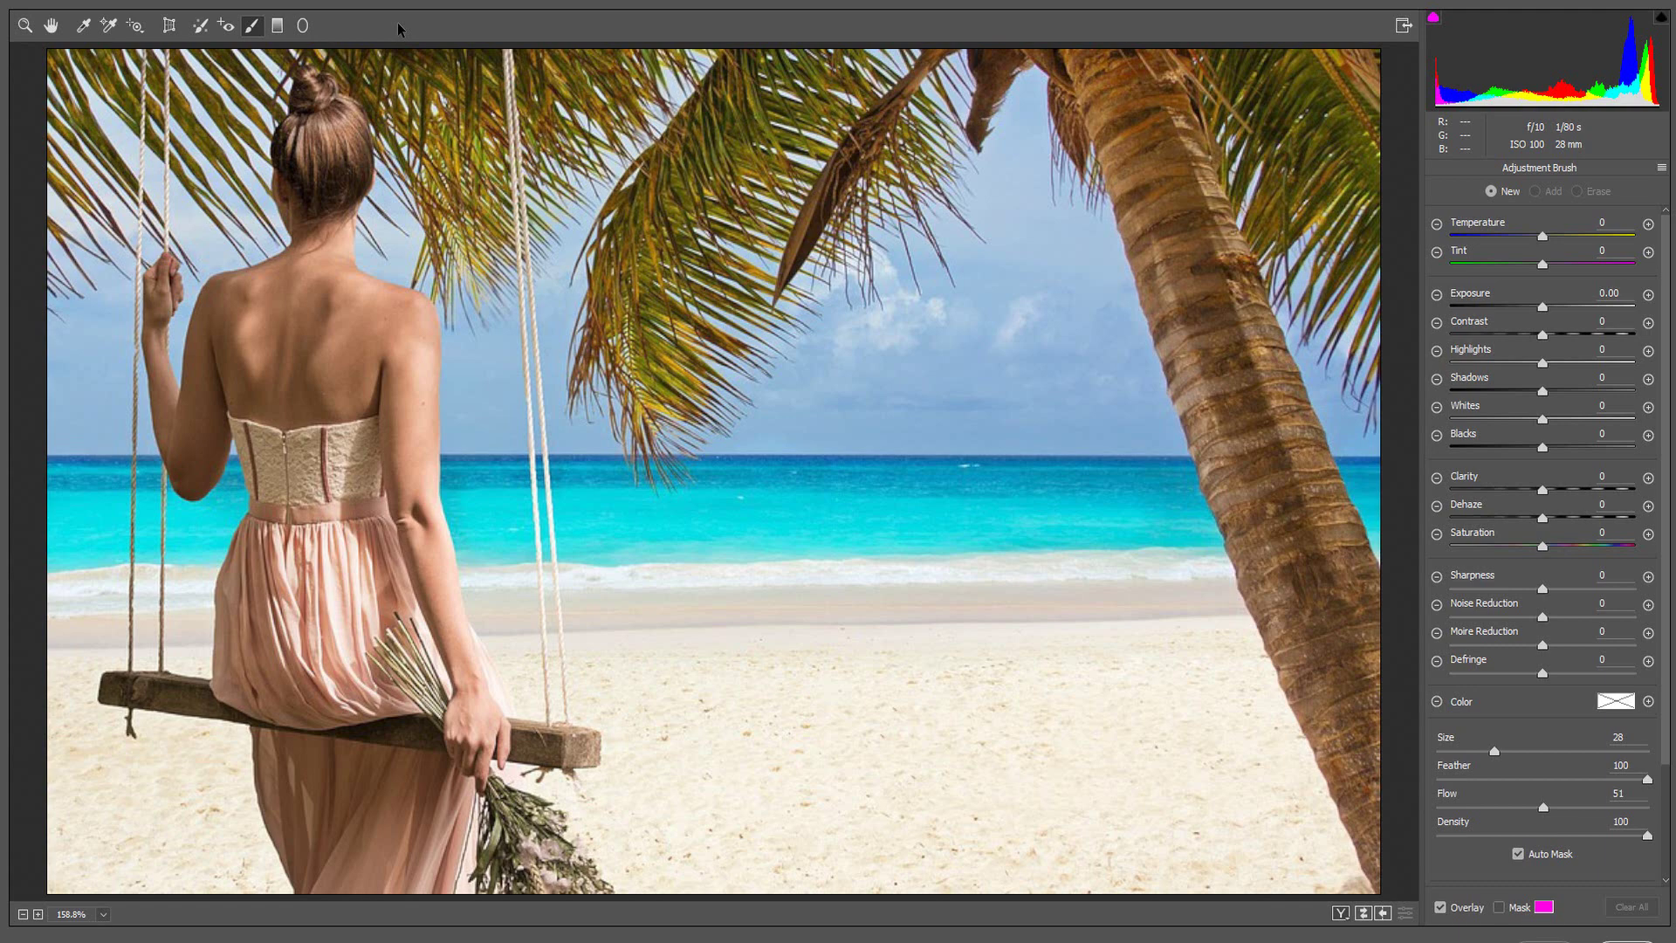
Step: Draw a graduated filter from the top of the sky down to the shoreline, with its mask shown
left_click(278, 26)
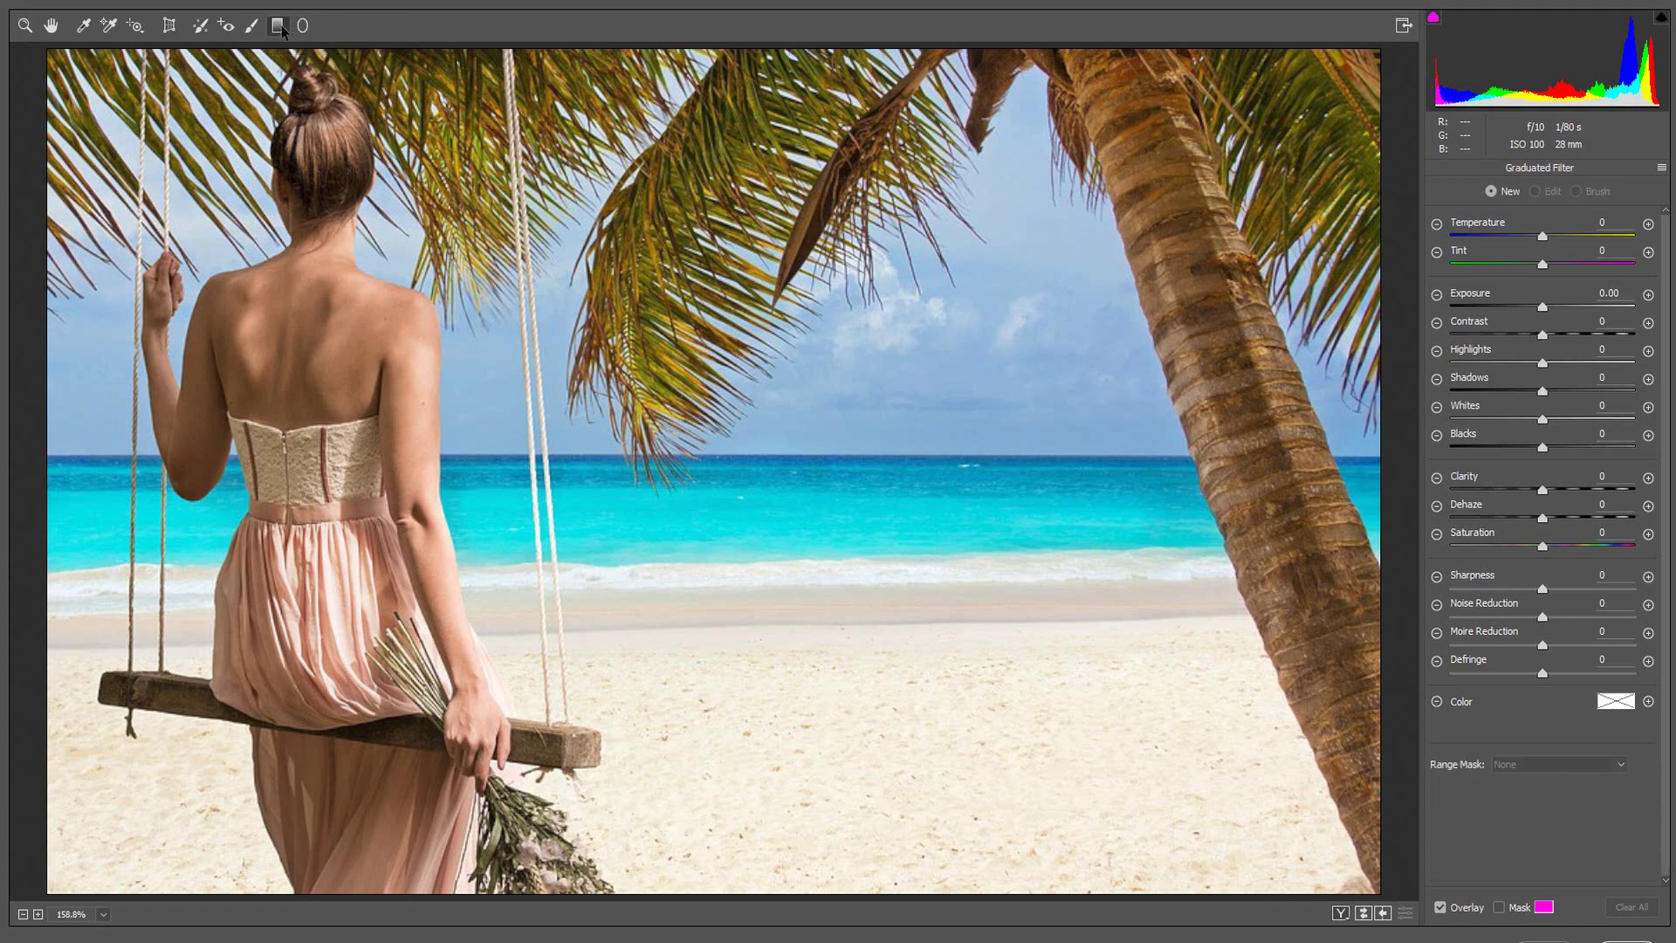
left_click_drag(549, 48, 566, 566)
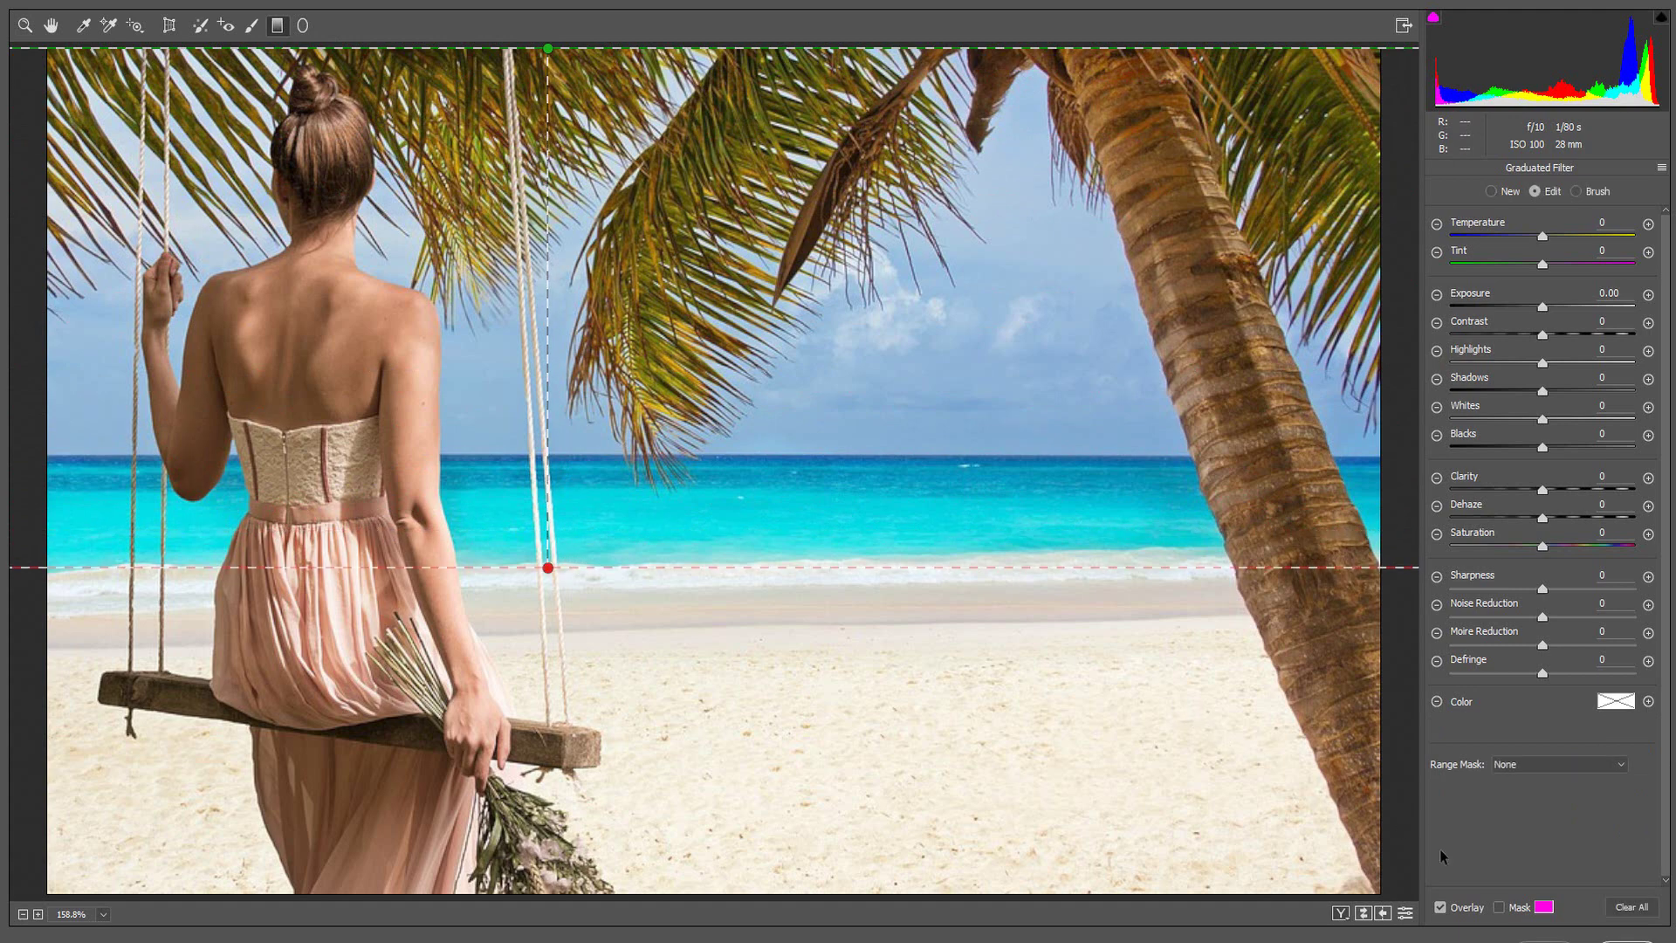
left_click(1500, 908)
Step: Limit the filter to the sampled sky colours with a Color range mask and cool it to Temperature -100
left_click(1595, 764)
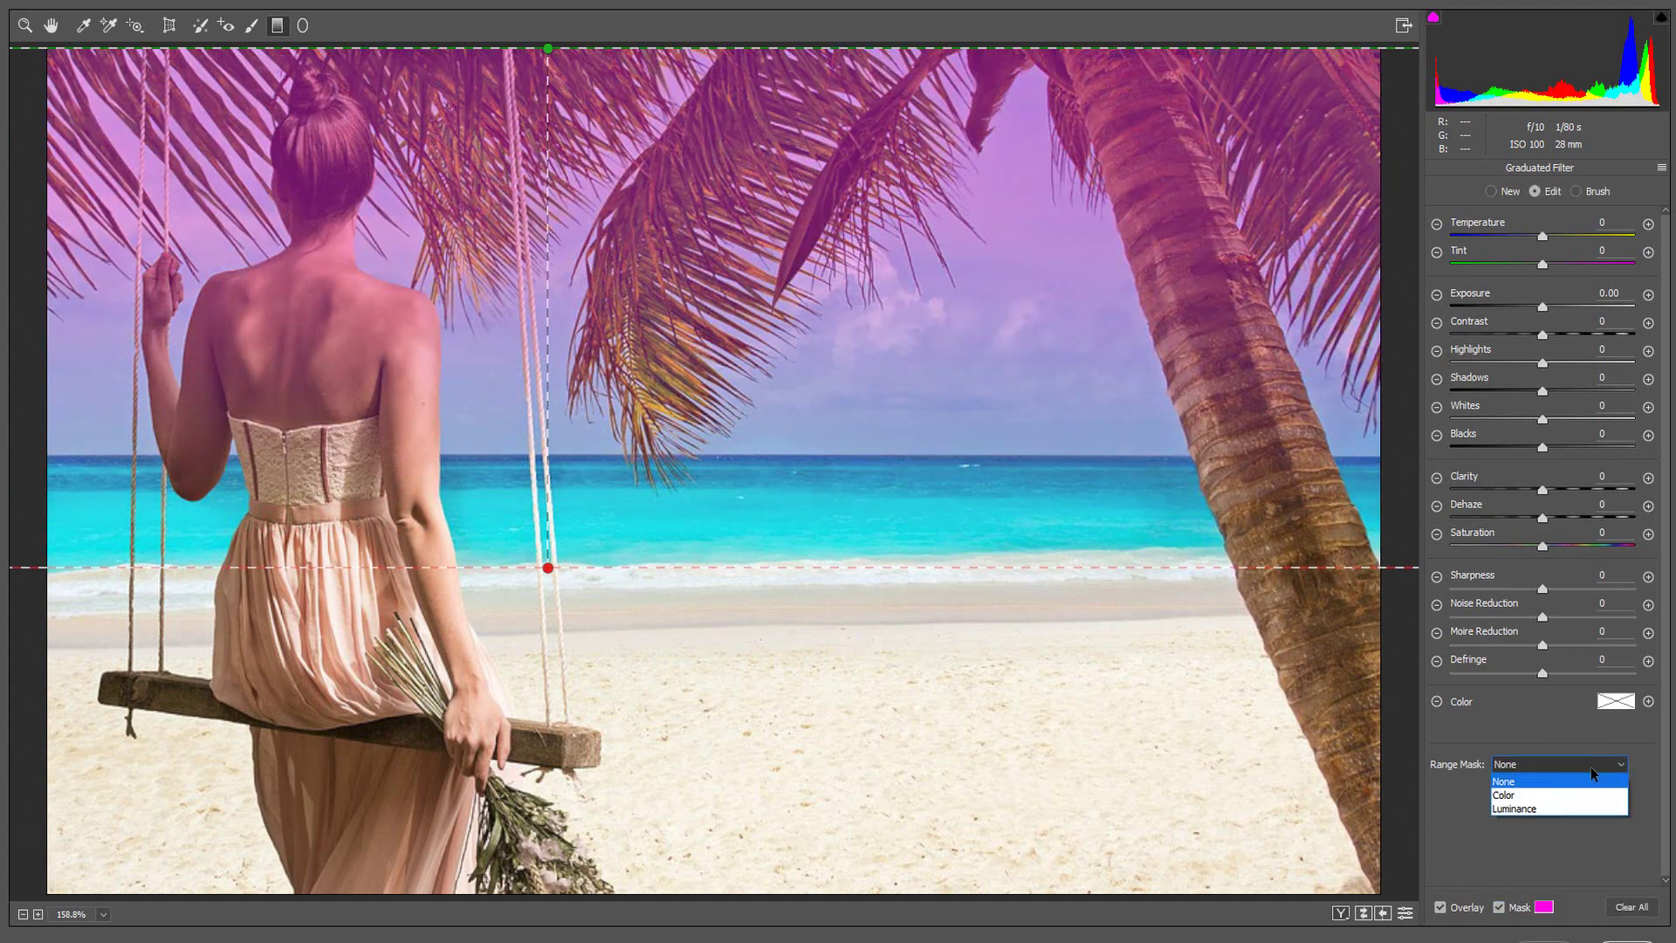
left_click(1564, 796)
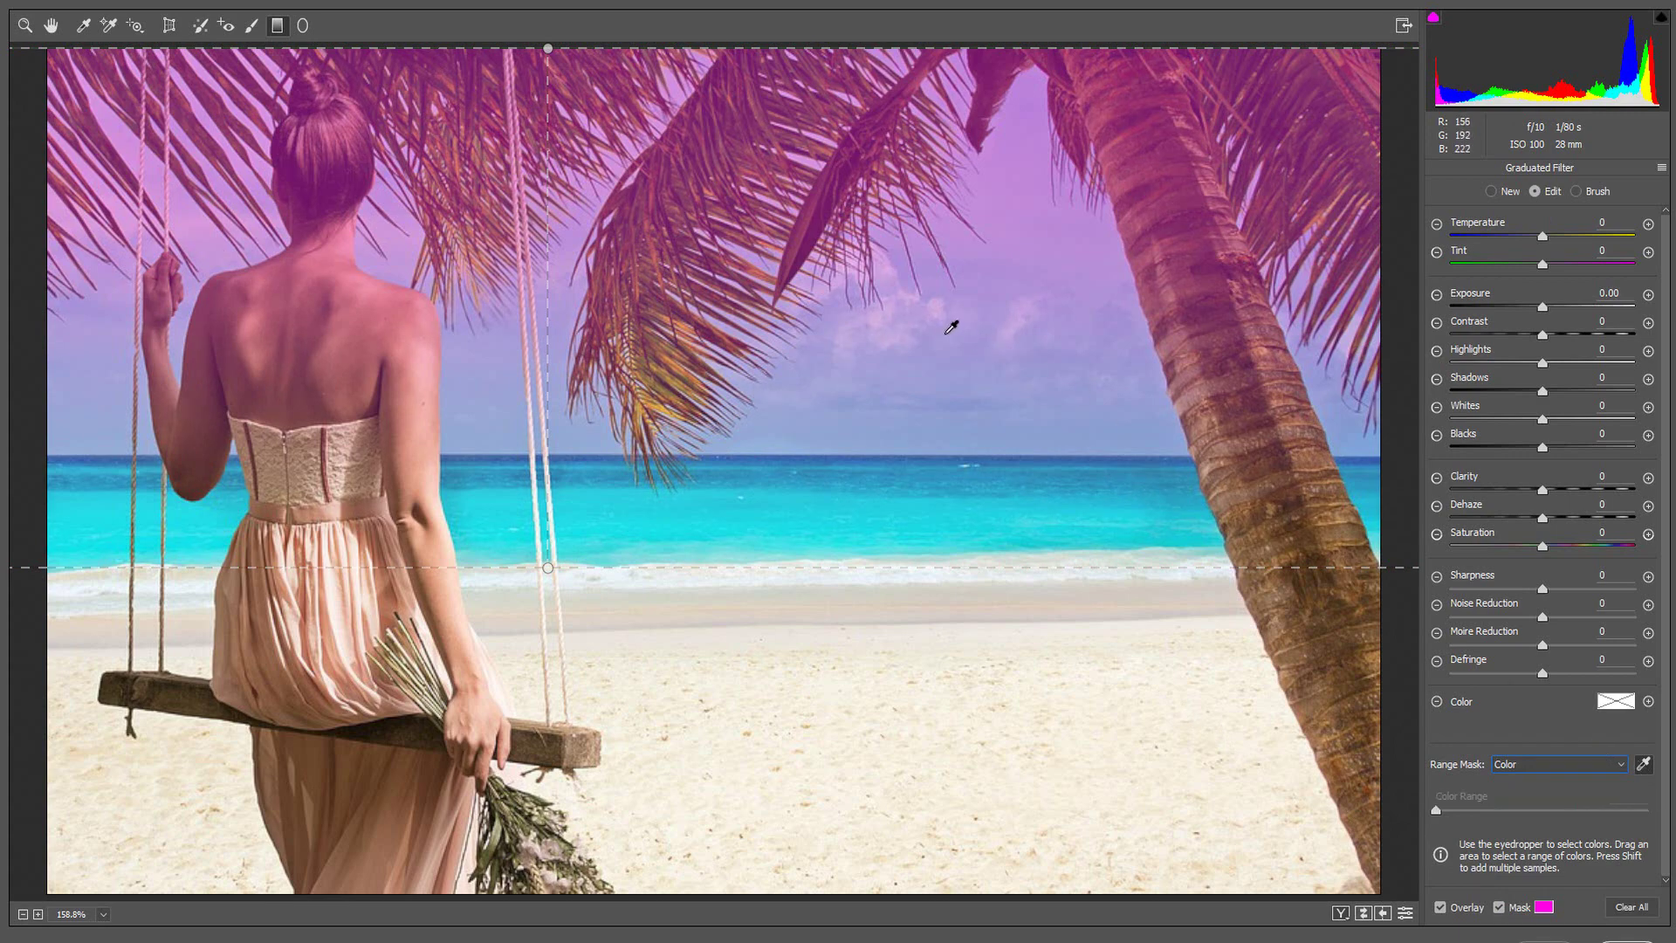
left_click_drag(950, 333, 992, 392)
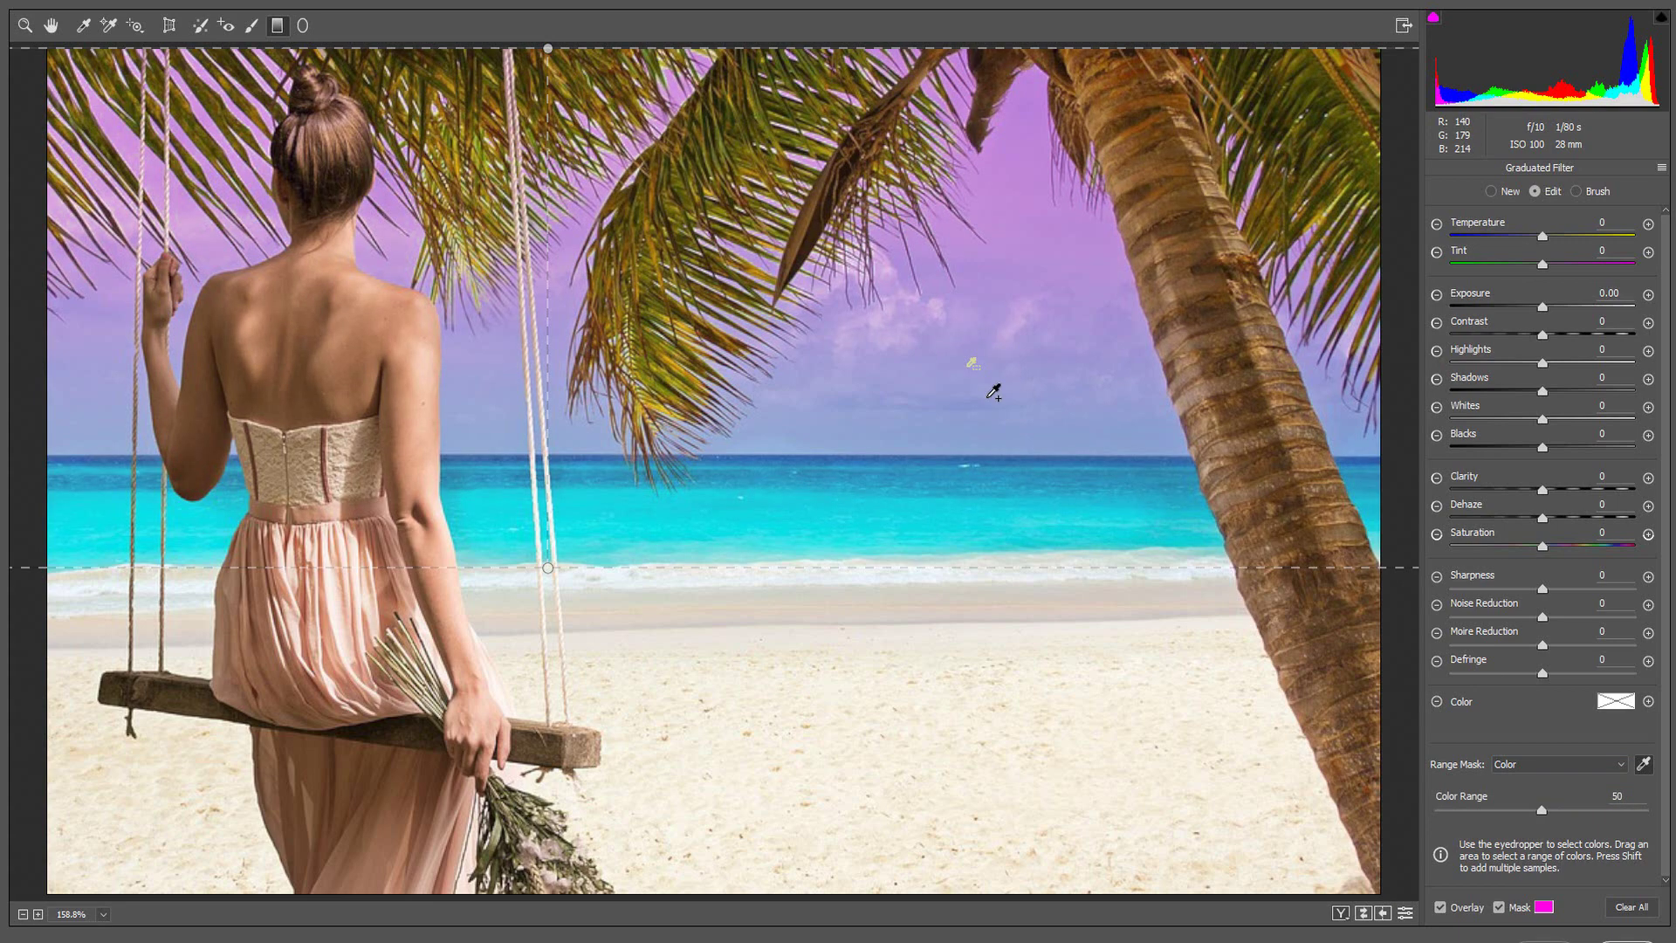
left_click(1501, 908)
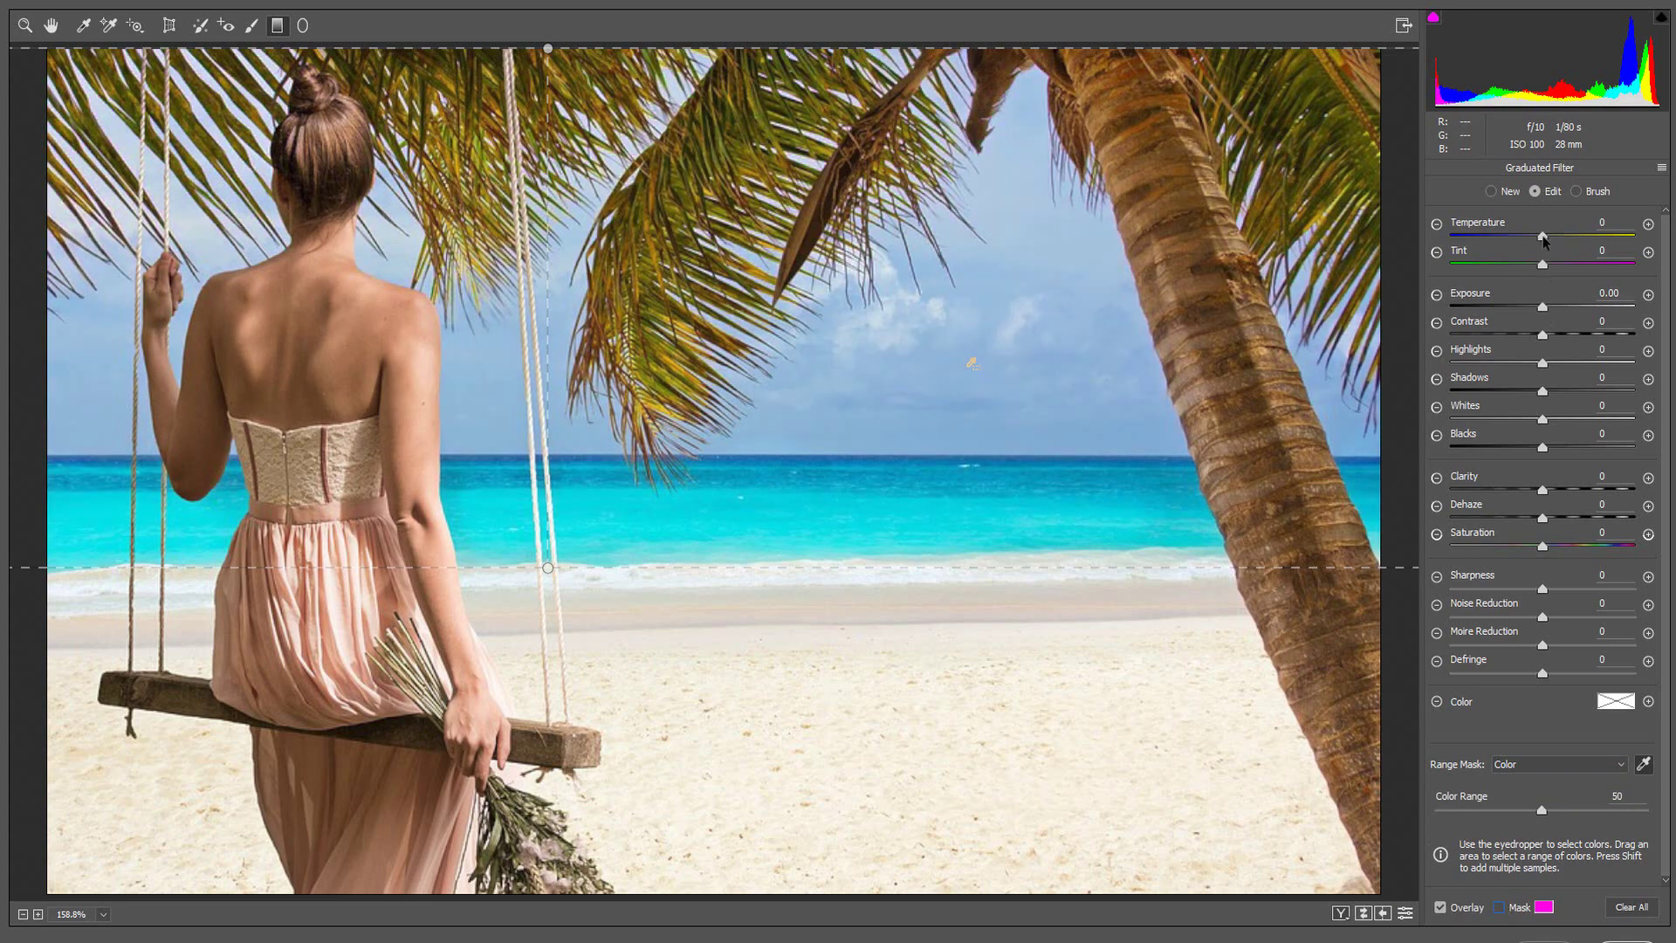
left_click_drag(1543, 241, 1598, 264)
Step: Darken the beach sky to Exposure -2.50, then brush-mask the whole sunset photo's sky, clouds and trees
left_click(1535, 308)
left_click_drag(1535, 311, 1486, 313)
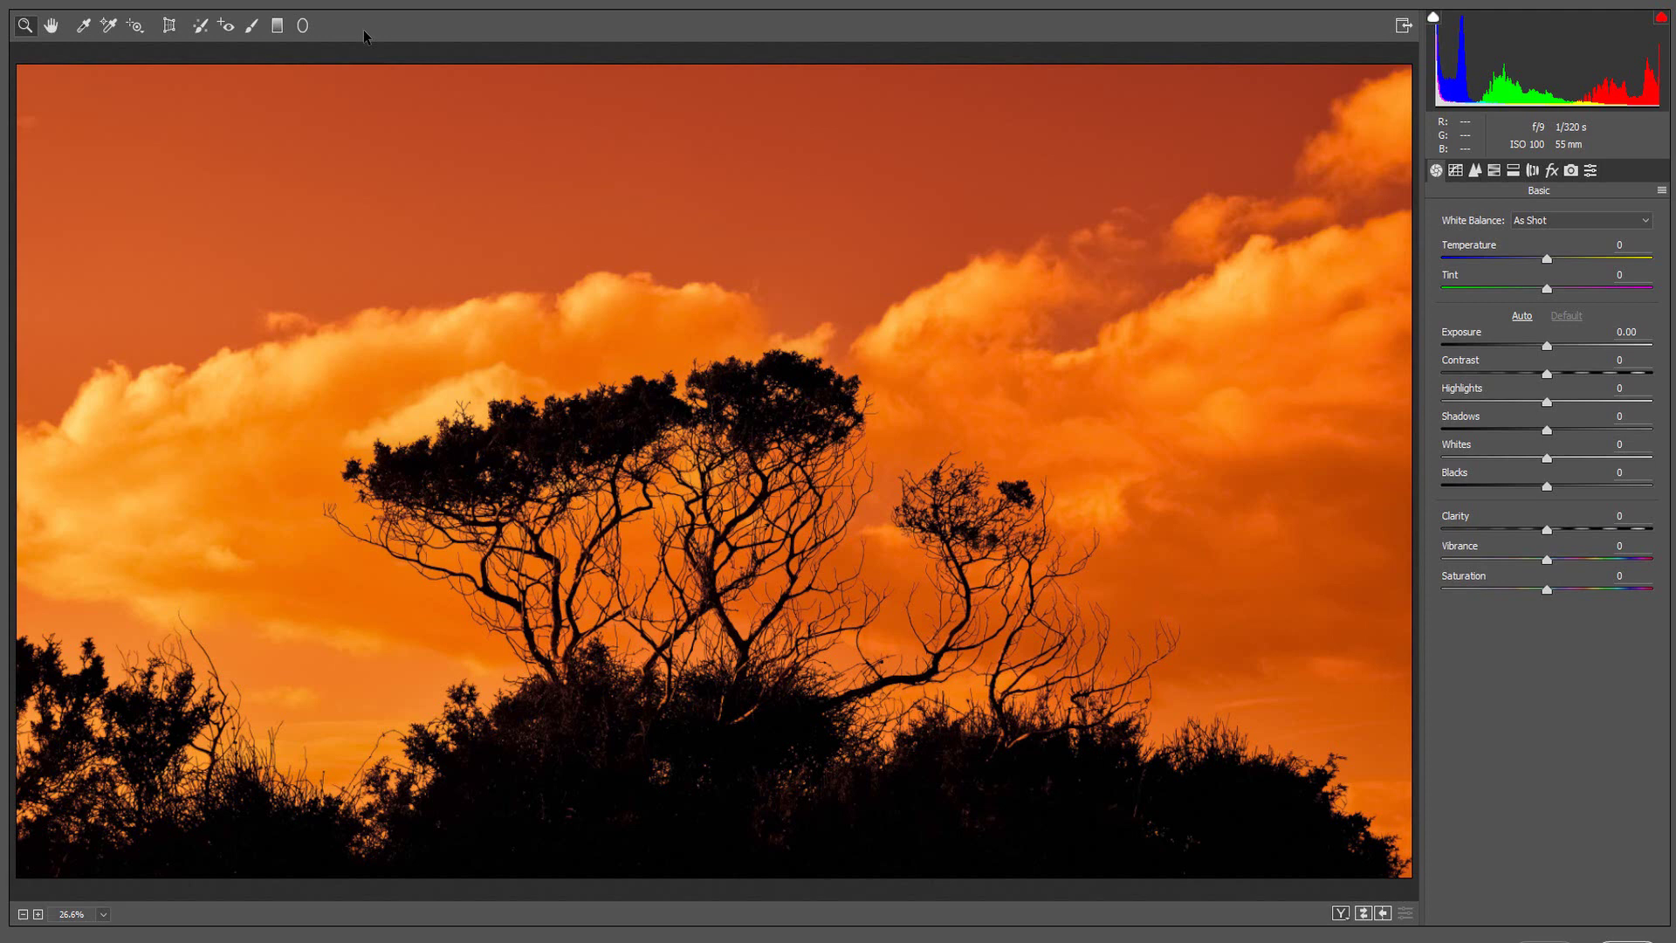
left_click(252, 25)
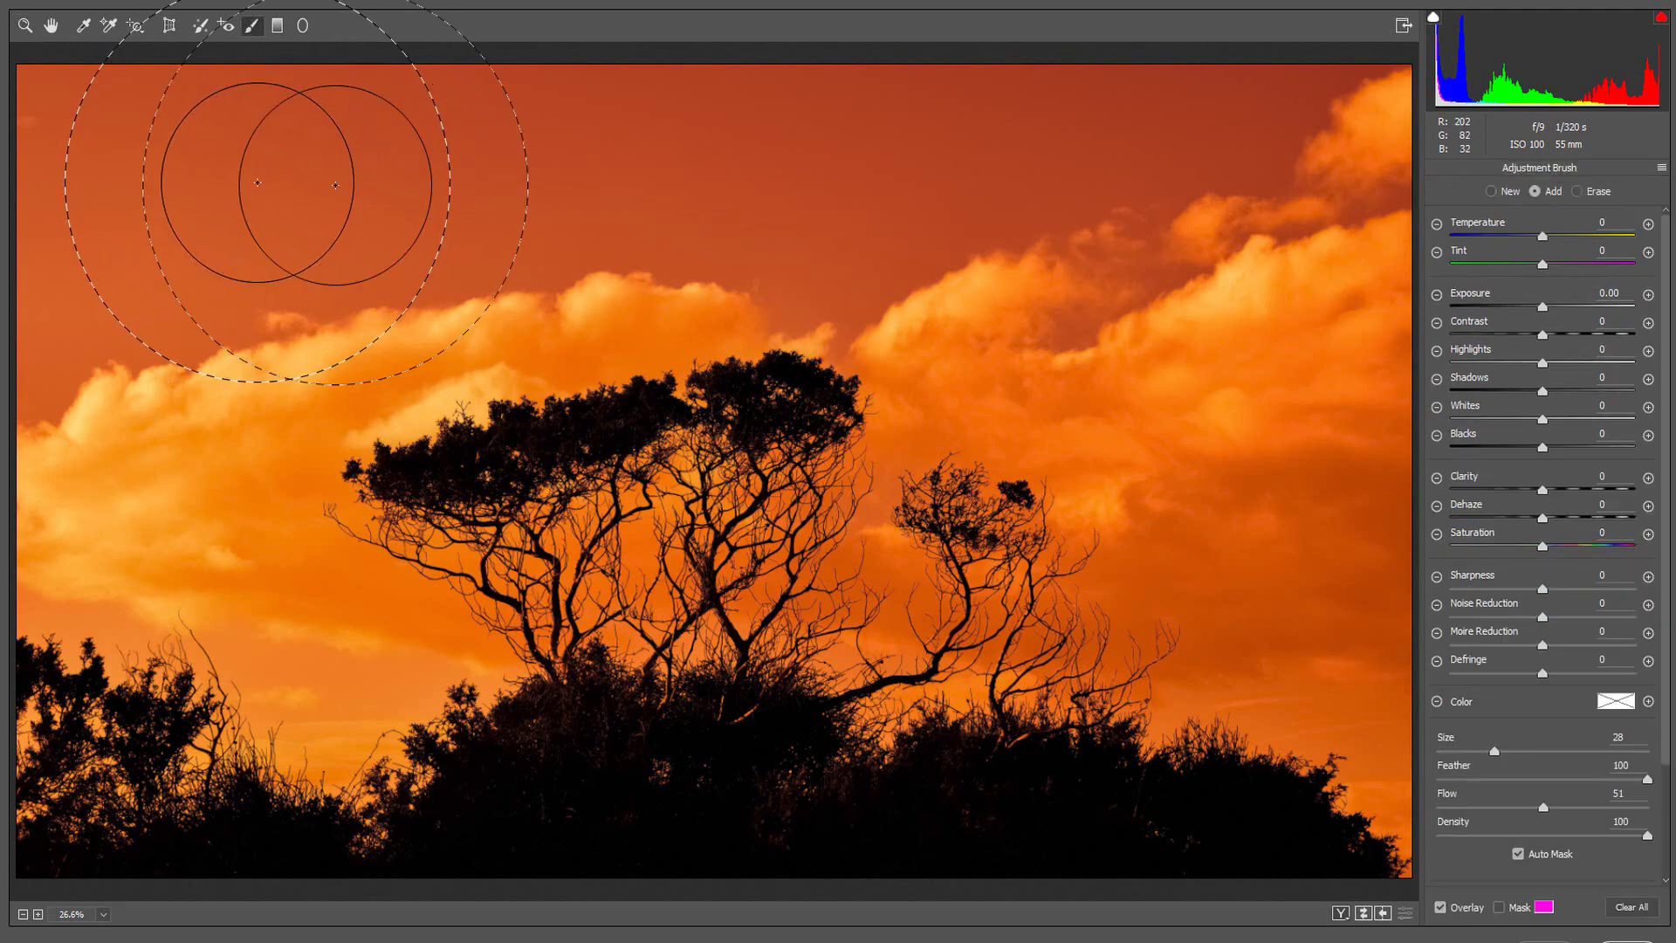
left_click(1499, 907)
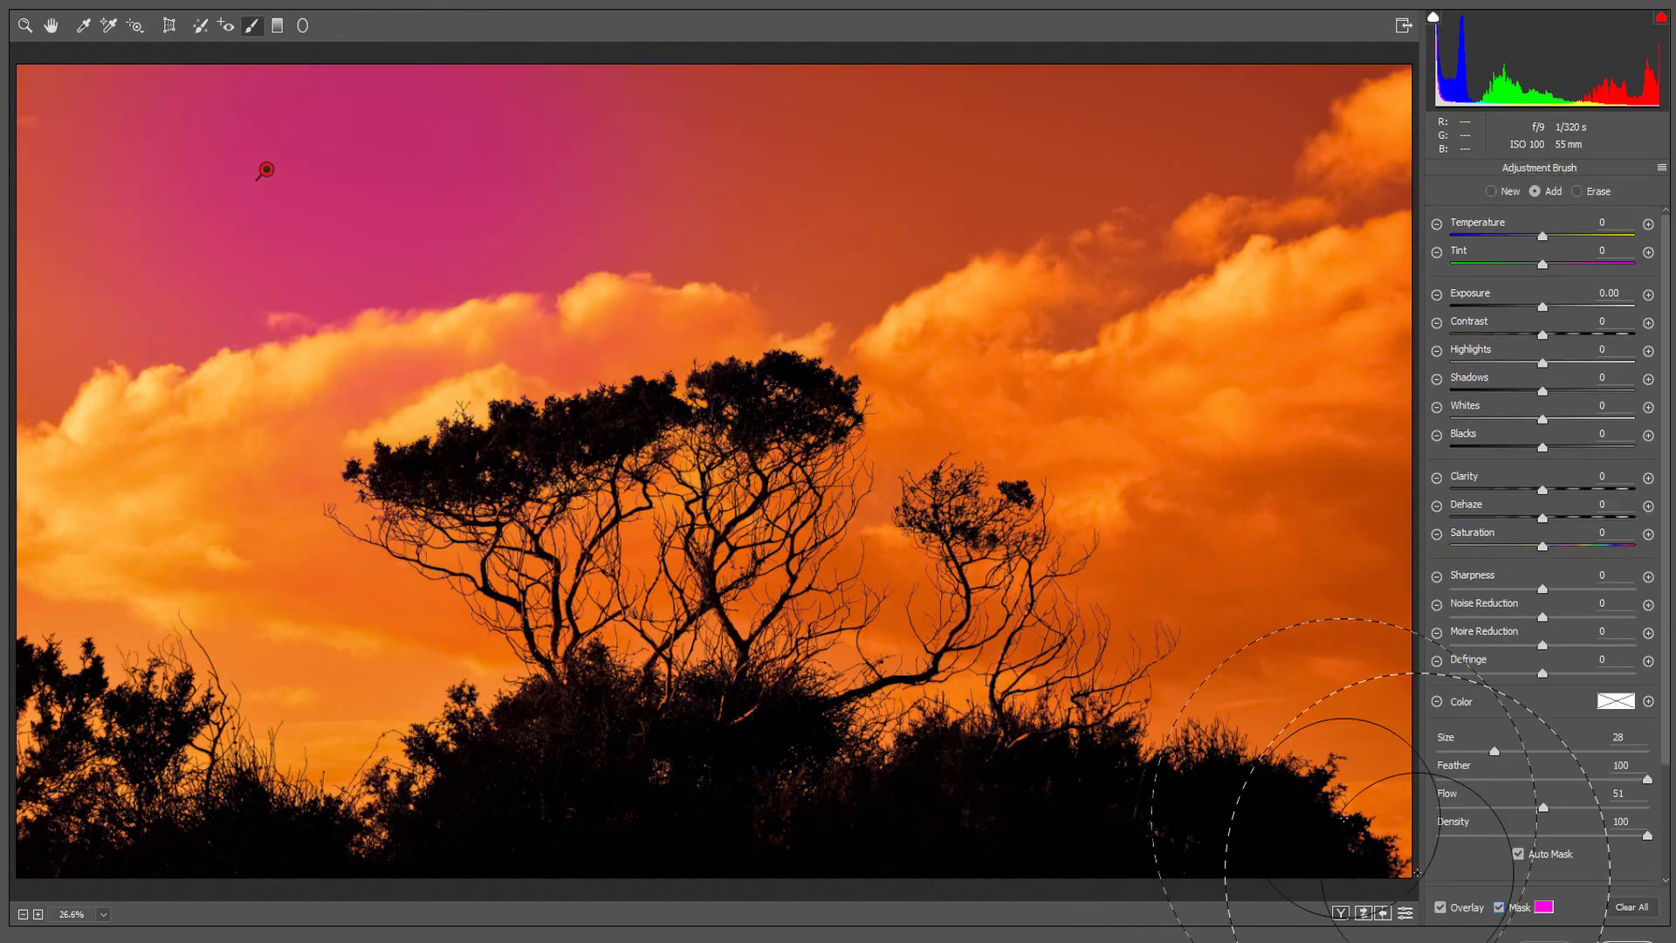
mouse_move(175, 376)
left_mouse_down()
mouse_move(337, 643)
mouse_move(53, 690)
mouse_move(692, 730)
mouse_move(1157, 384)
mouse_move(1197, 262)
mouse_move(1310, 113)
mouse_move(1179, 733)
mouse_move(1205, 744)
mouse_move(898, 797)
mouse_move(270, 804)
mouse_move(149, 749)
mouse_move(1237, 445)
mouse_move(1325, 816)
mouse_move(1347, 841)
mouse_move(1328, 710)
mouse_move(1069, 638)
mouse_move(611, 142)
mouse_move(1234, 92)
left_mouse_up()
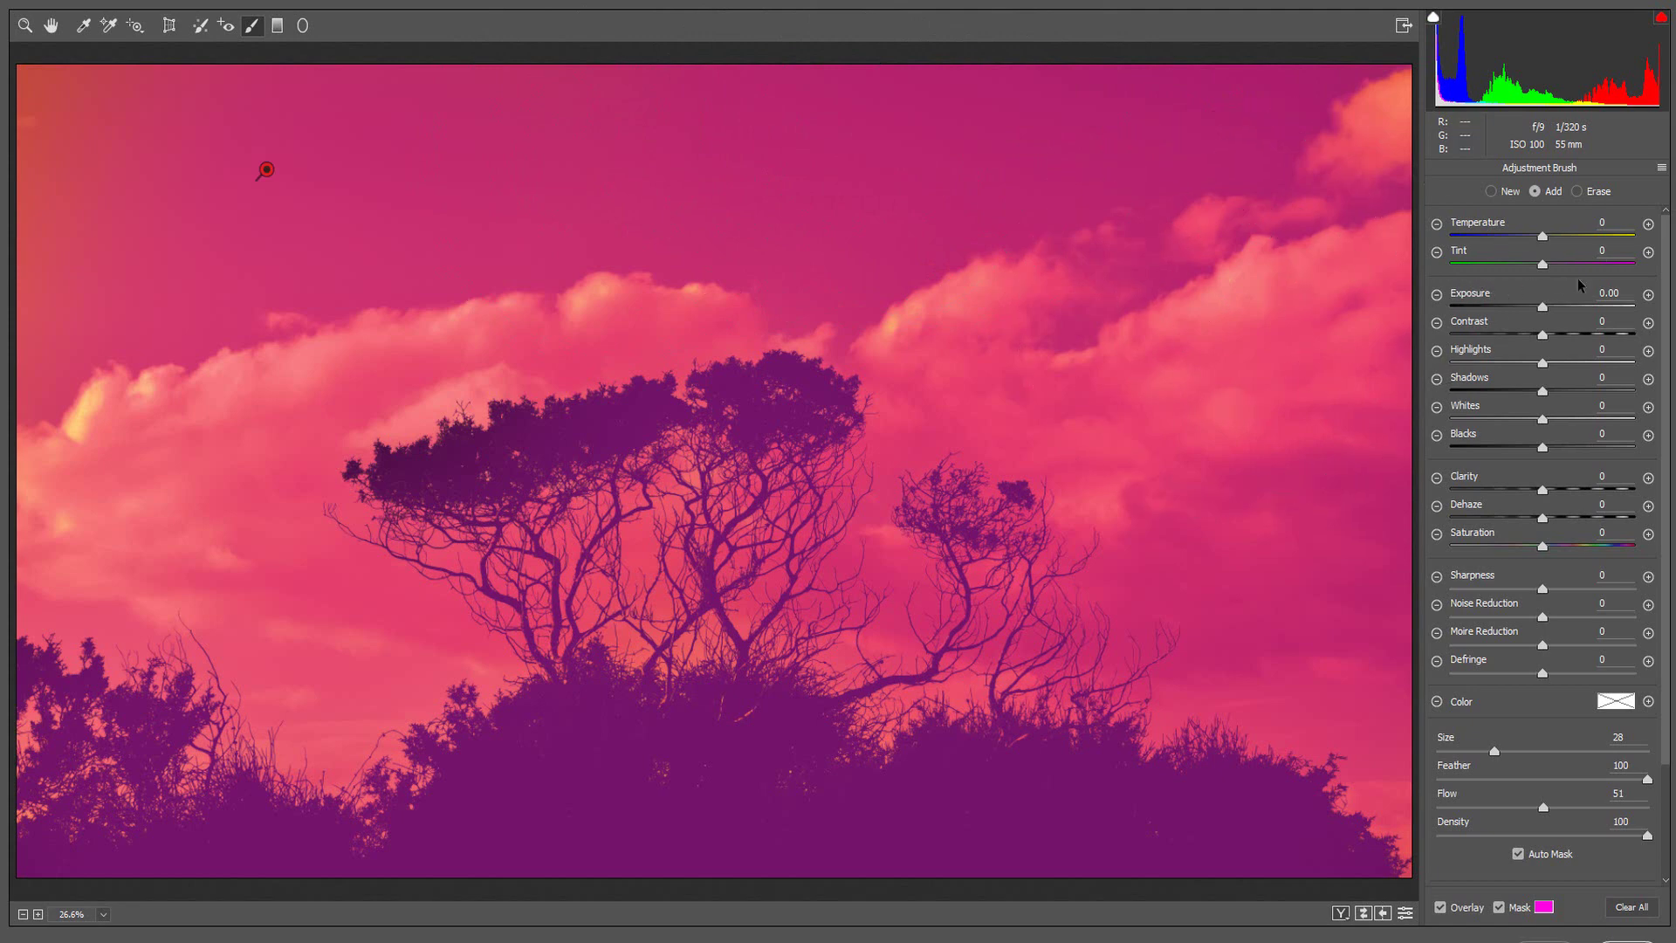
Step: Set the sunset brush's Range Mask to Luminance, testing the range handles with Alt preview, ending at 0/100
scroll(1671, 260, "down", 3)
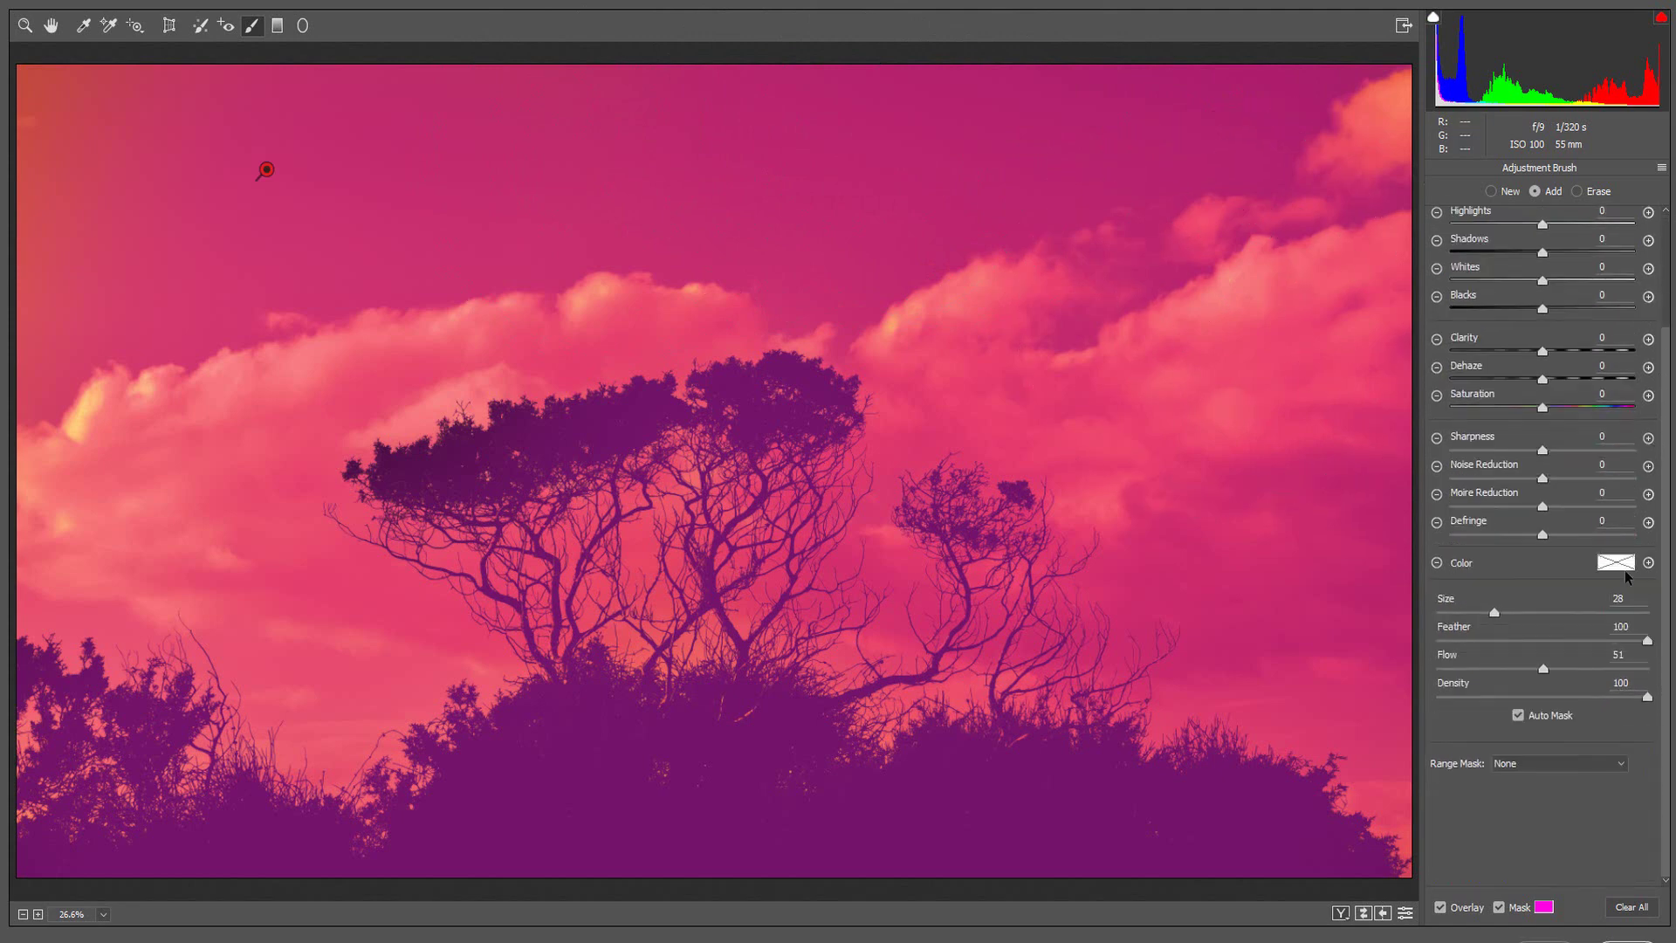
left_click(1608, 763)
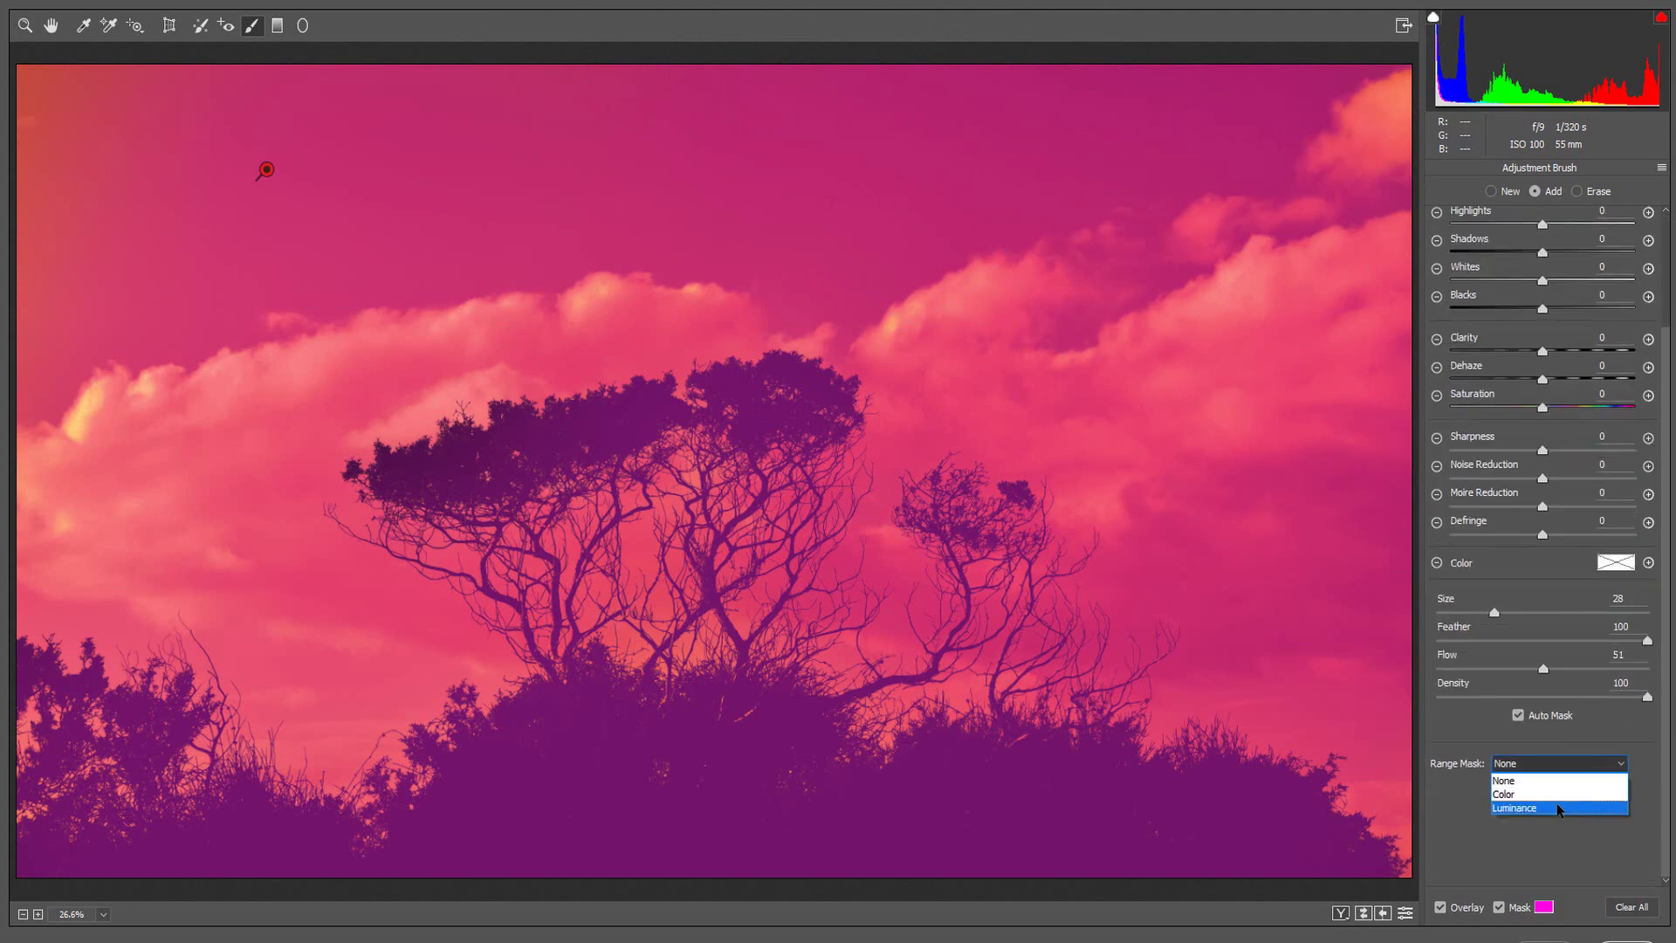
left_click(1559, 809)
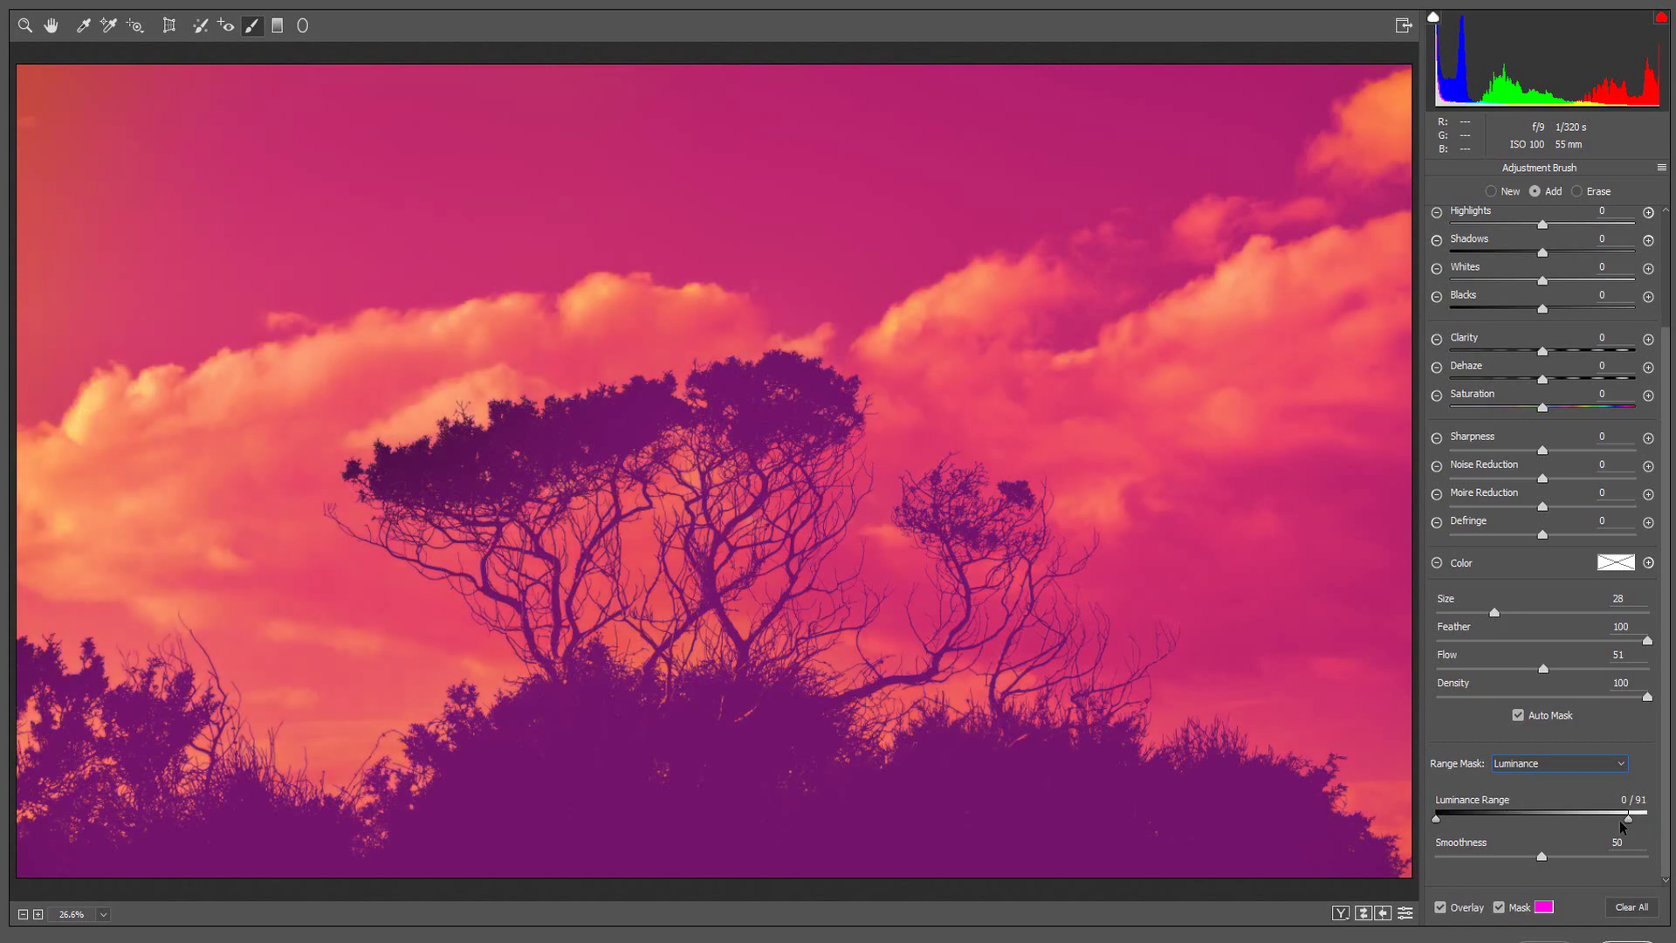
left_click_drag(1618, 823, 1490, 845)
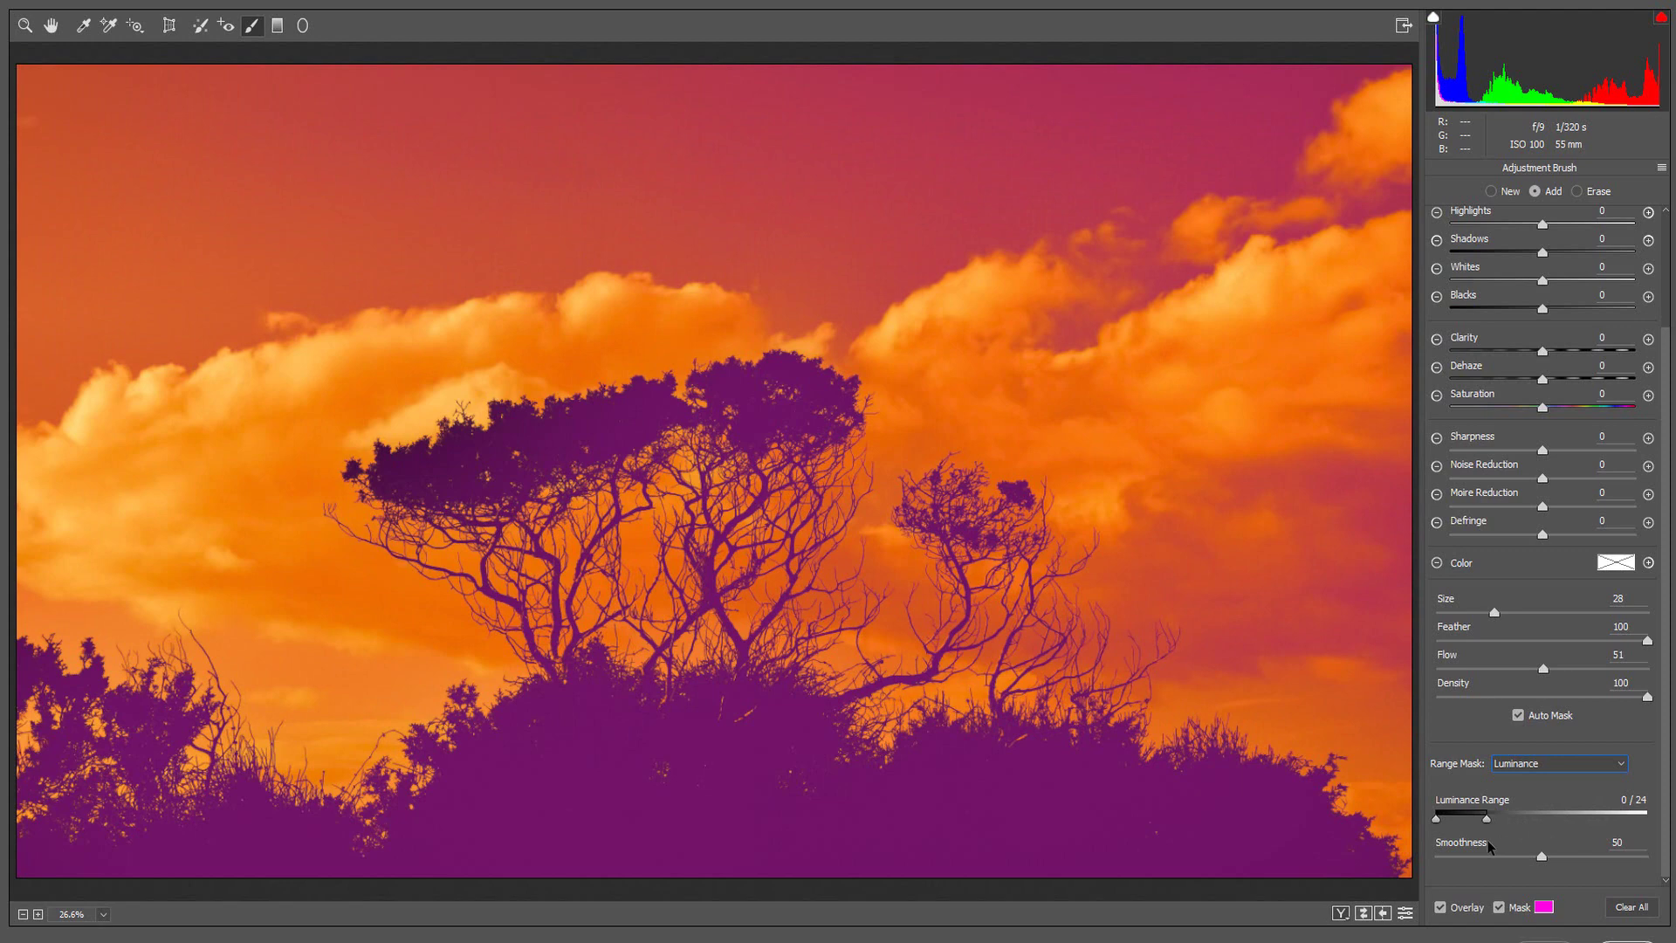
key("alt")
left_click_drag(1489, 845, 1651, 847)
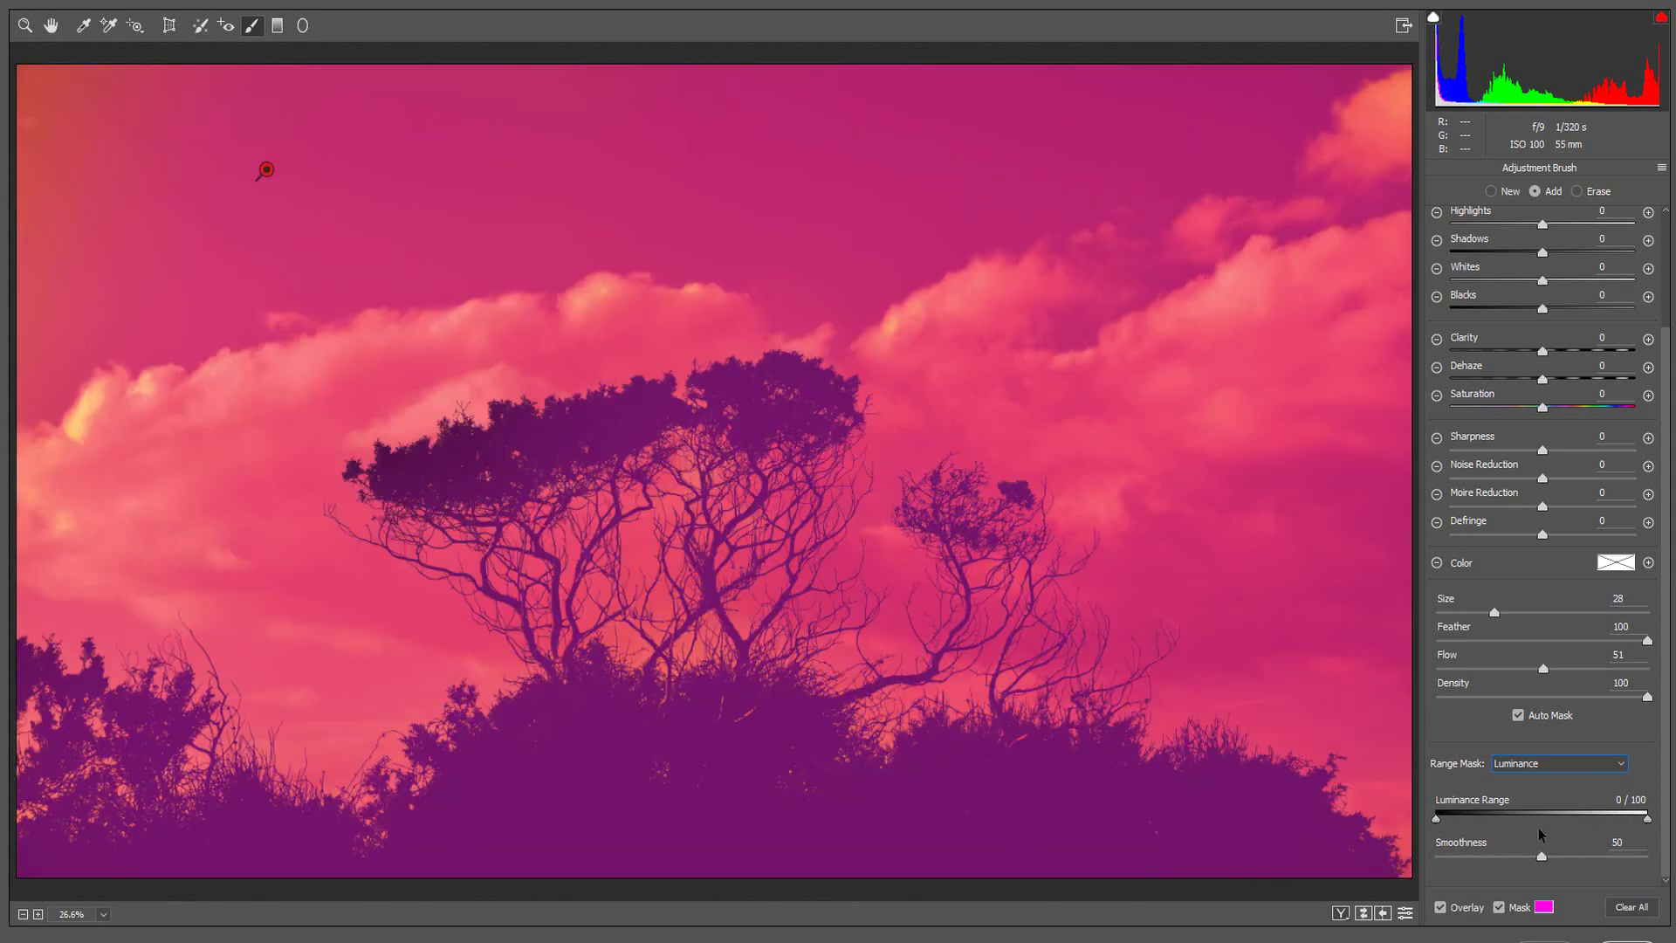
Step: Set Luminance Range to 65/100 and Smoothness to 56, excluding the dark tree silhouettes
left_click_drag(1442, 825, 1577, 837)
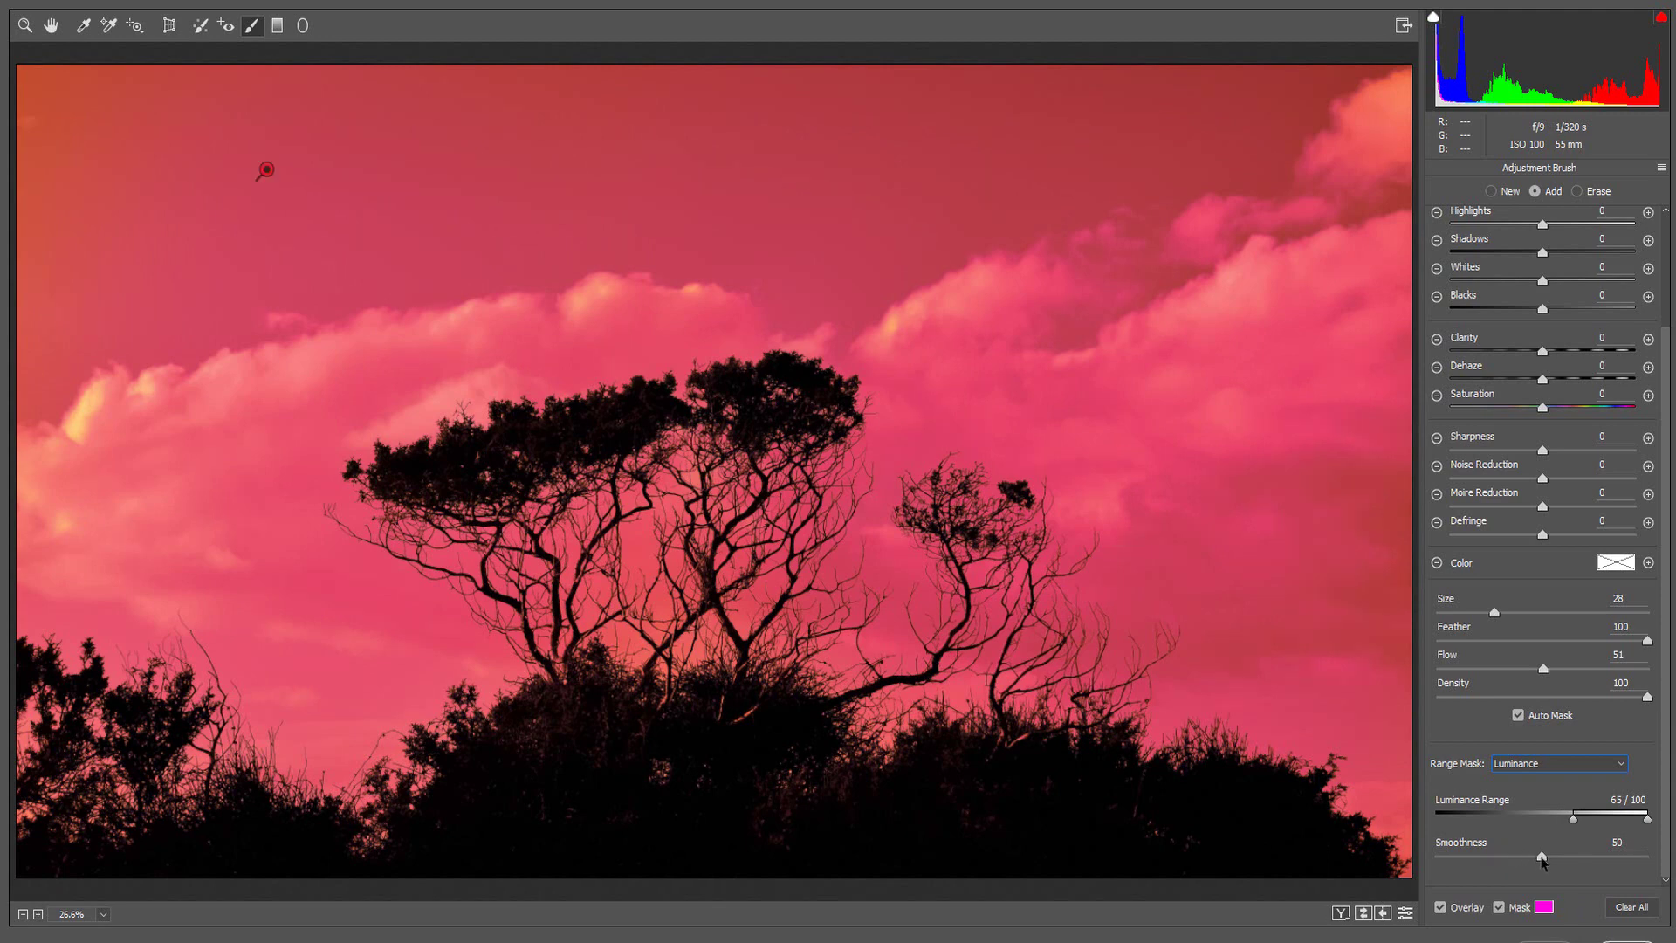
left_click_drag(1542, 861, 1516, 863)
left_click_drag(1545, 861, 1554, 863)
Step: Hide the mask overlay and shift the masked sunset sky to Temperature +69 and Tint +48
left_click_drag(1670, 513, 1671, 395)
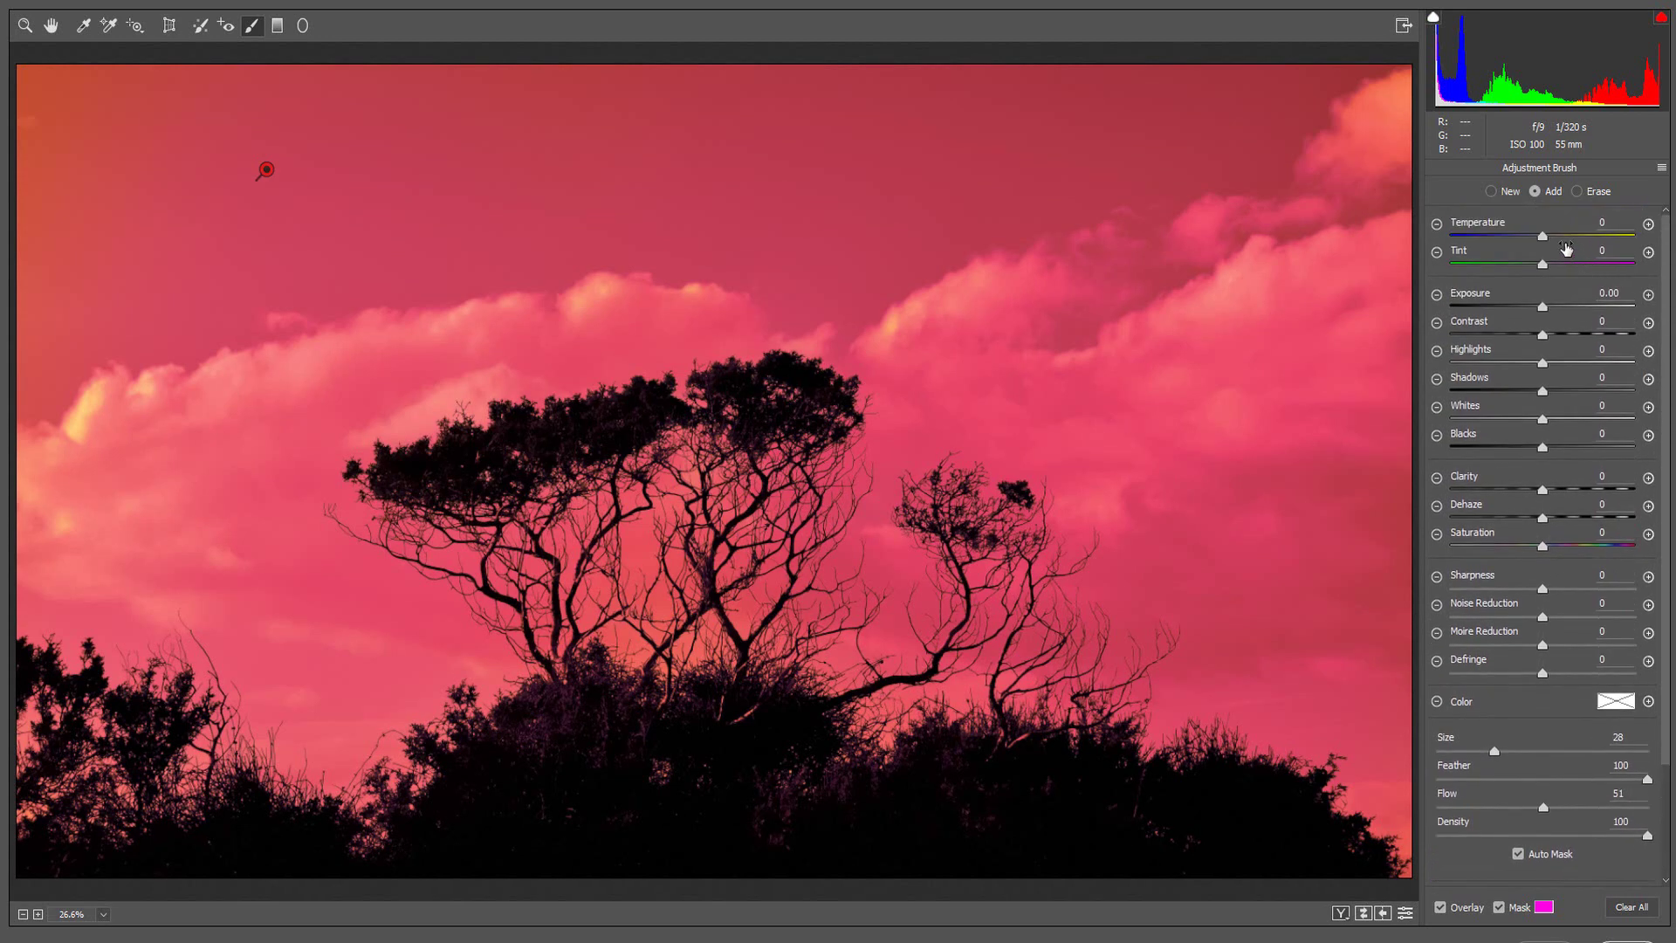
left_click(1499, 907)
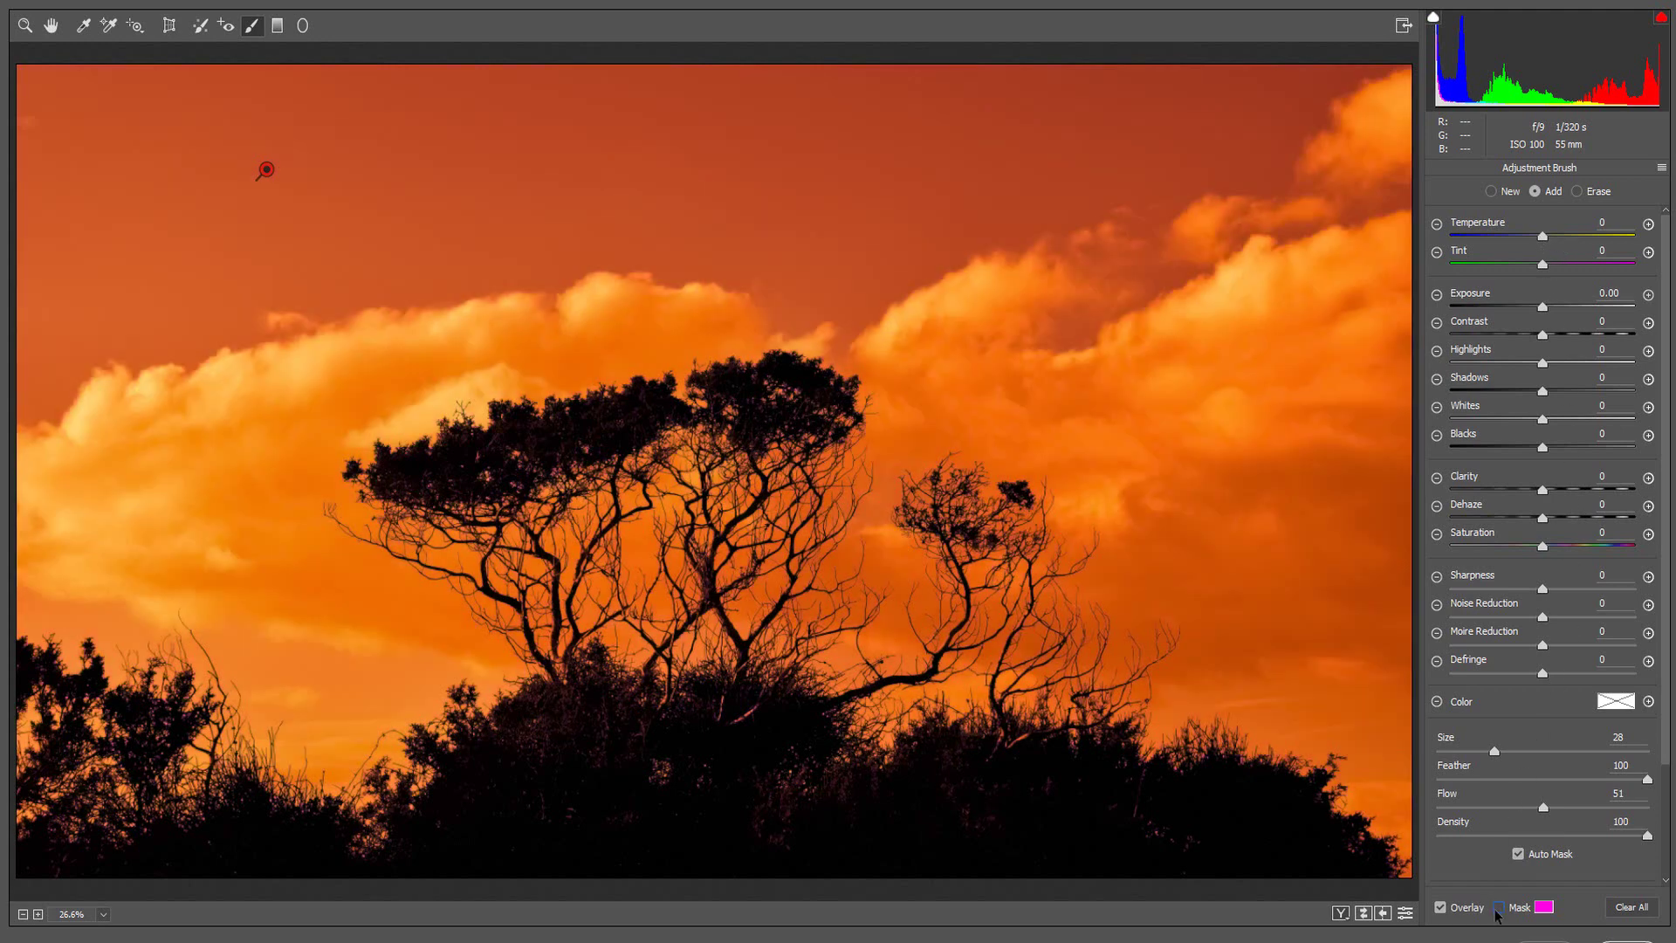
left_click_drag(1542, 236, 1594, 316)
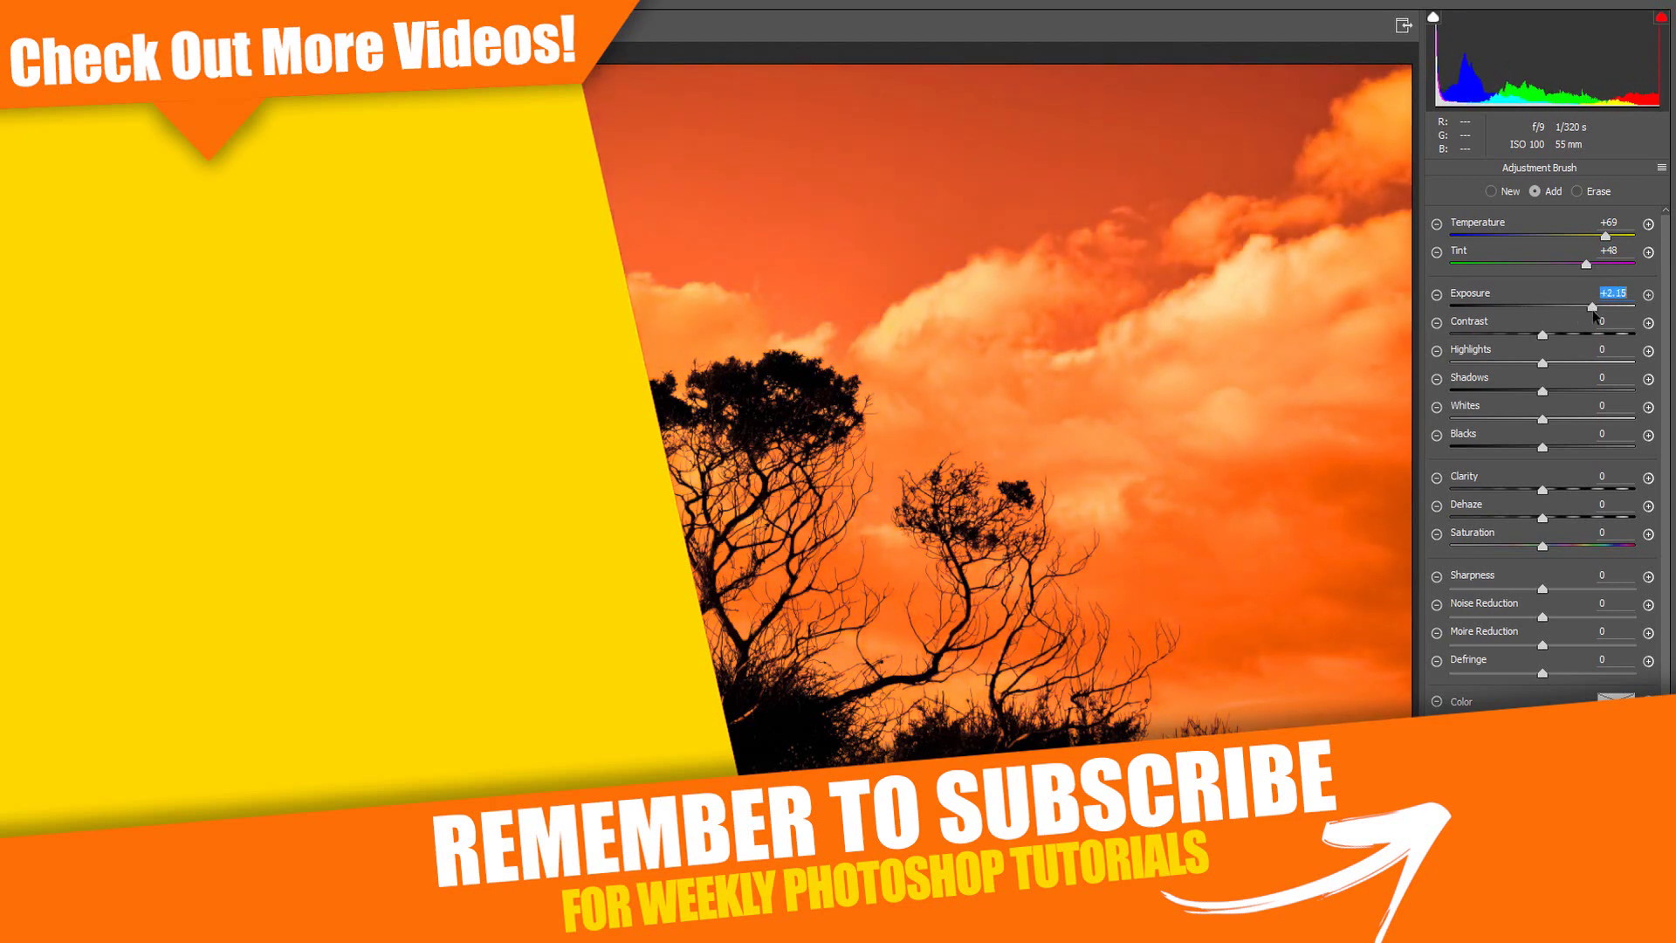